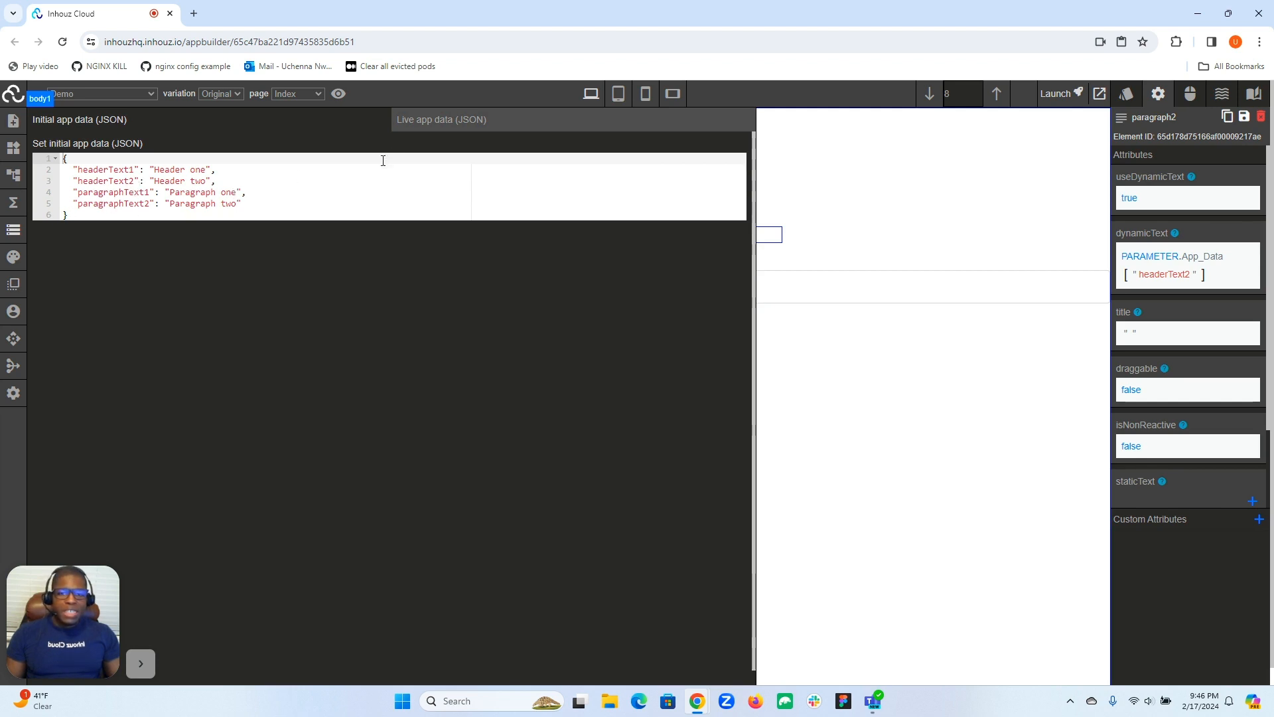
Step: Review the live app data JSON and the dynamic text bindings of the second column's heading and paragraph
click(475, 129)
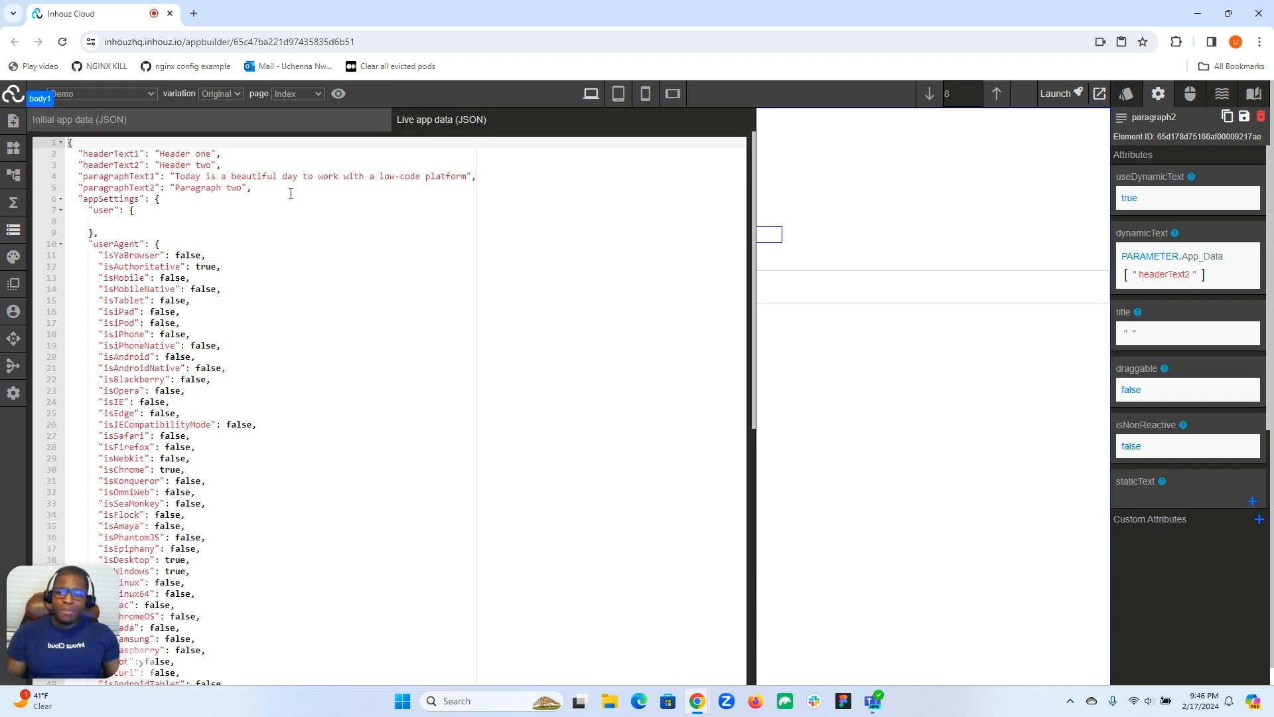
click(14, 232)
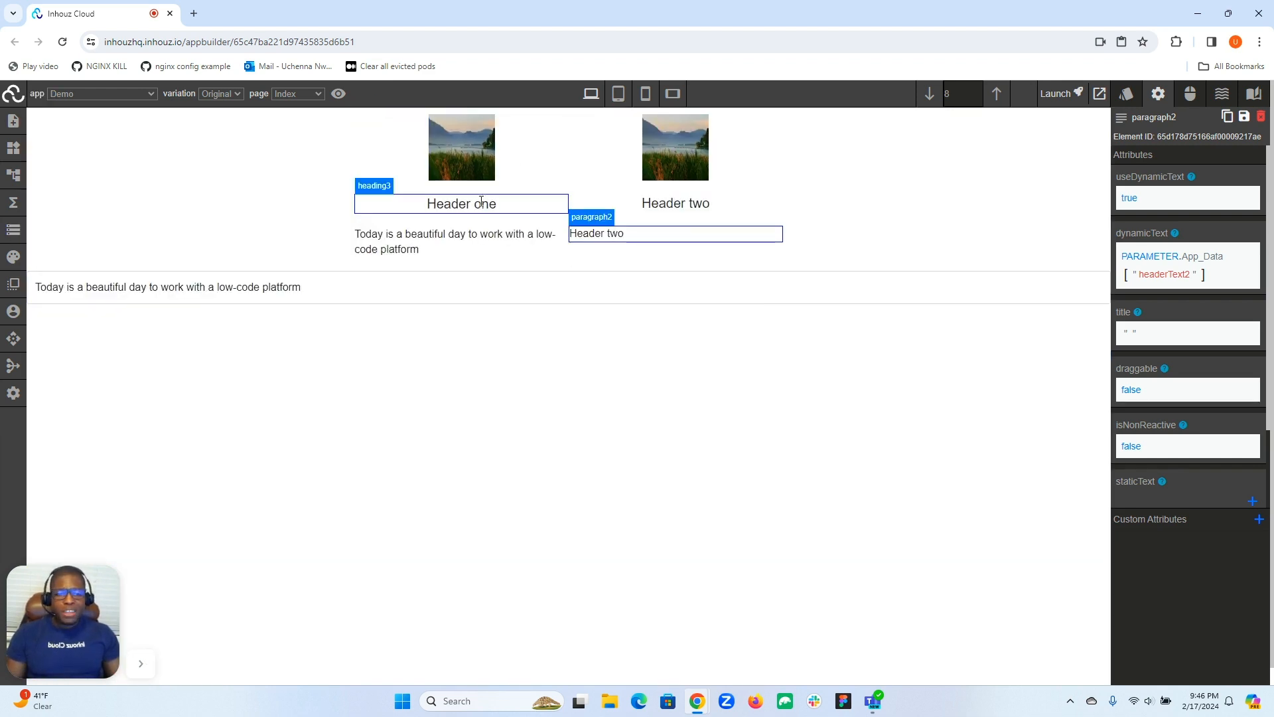
click(682, 205)
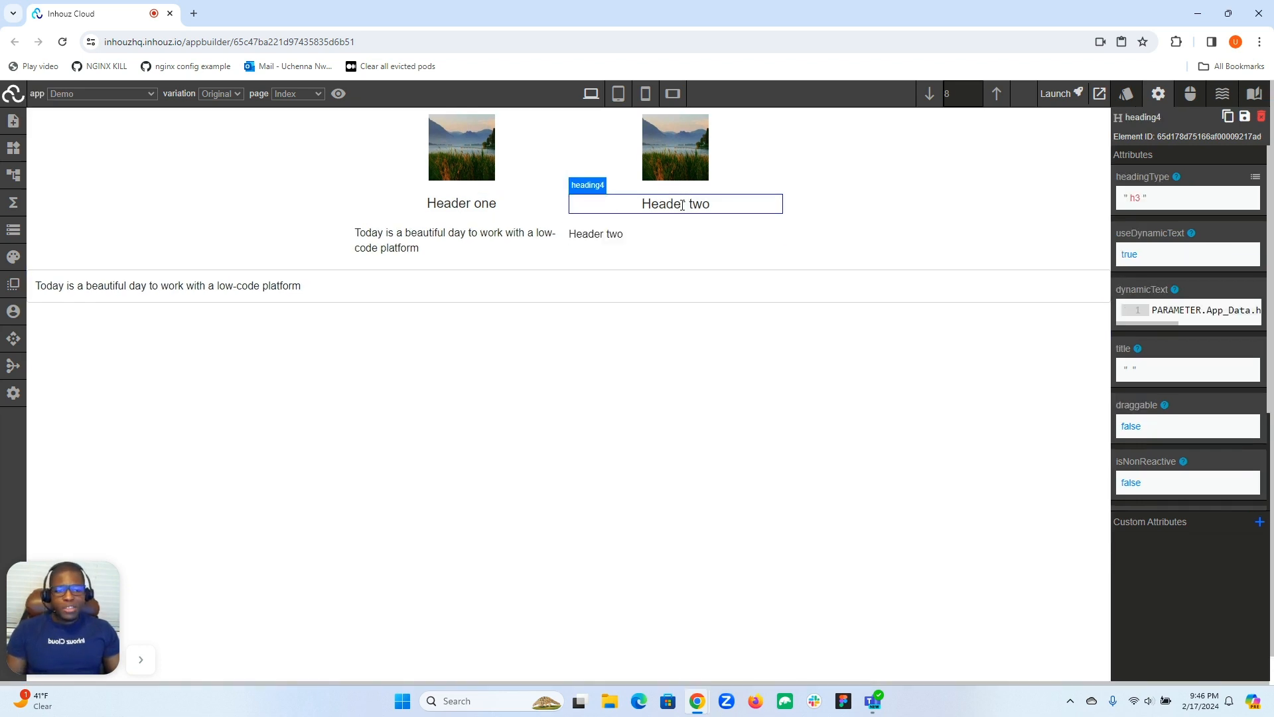
click(670, 237)
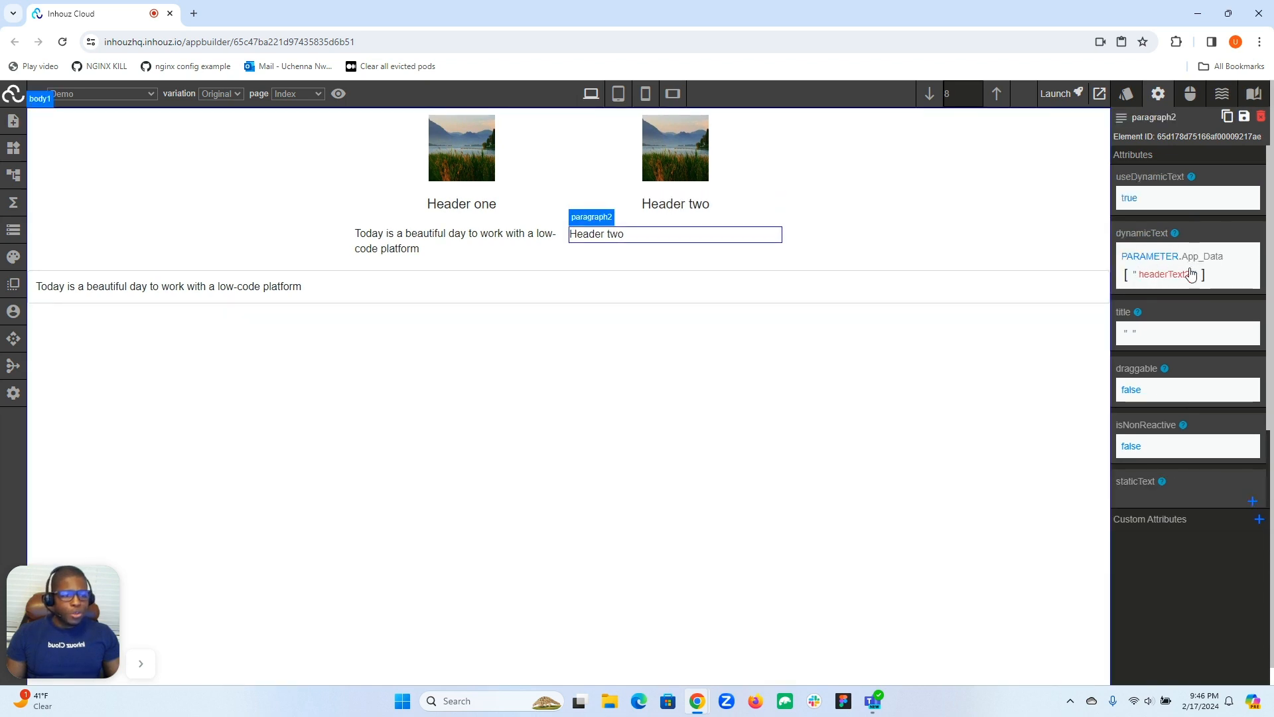
click(684, 205)
click(1188, 310)
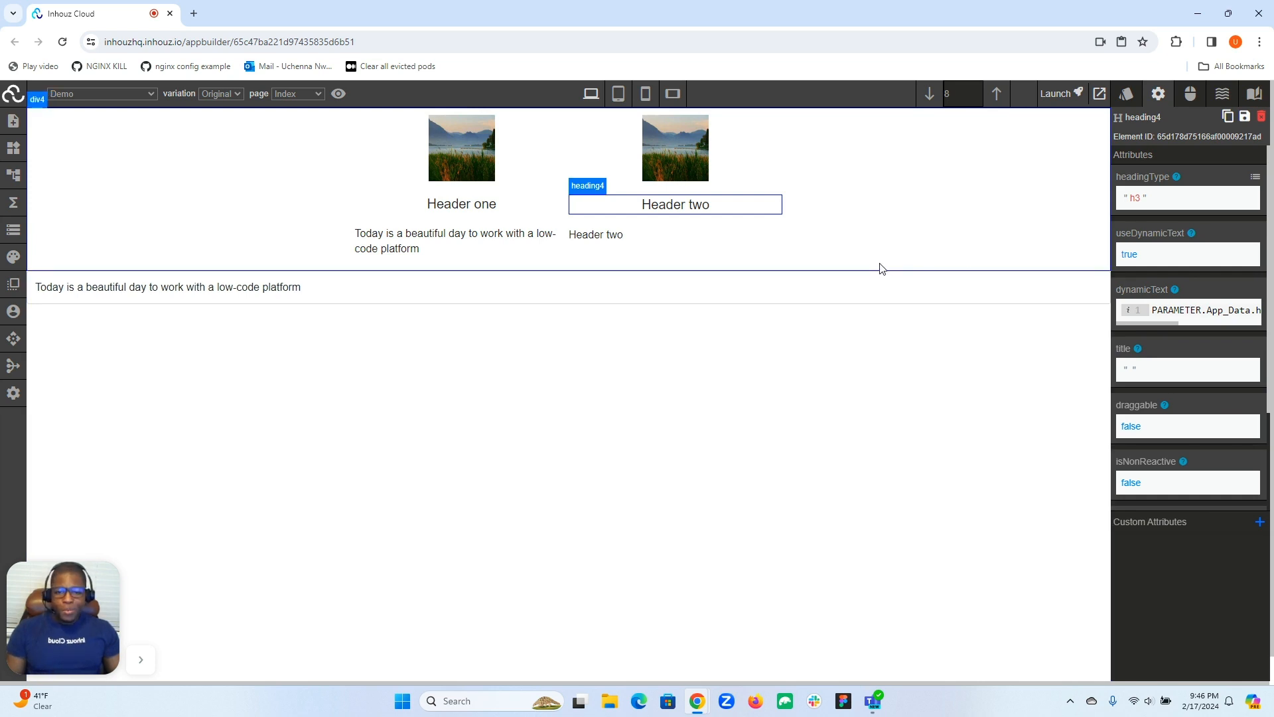
Step: Append "......xoxoxoxox" to the text in the input field below the two columns
click(741, 292)
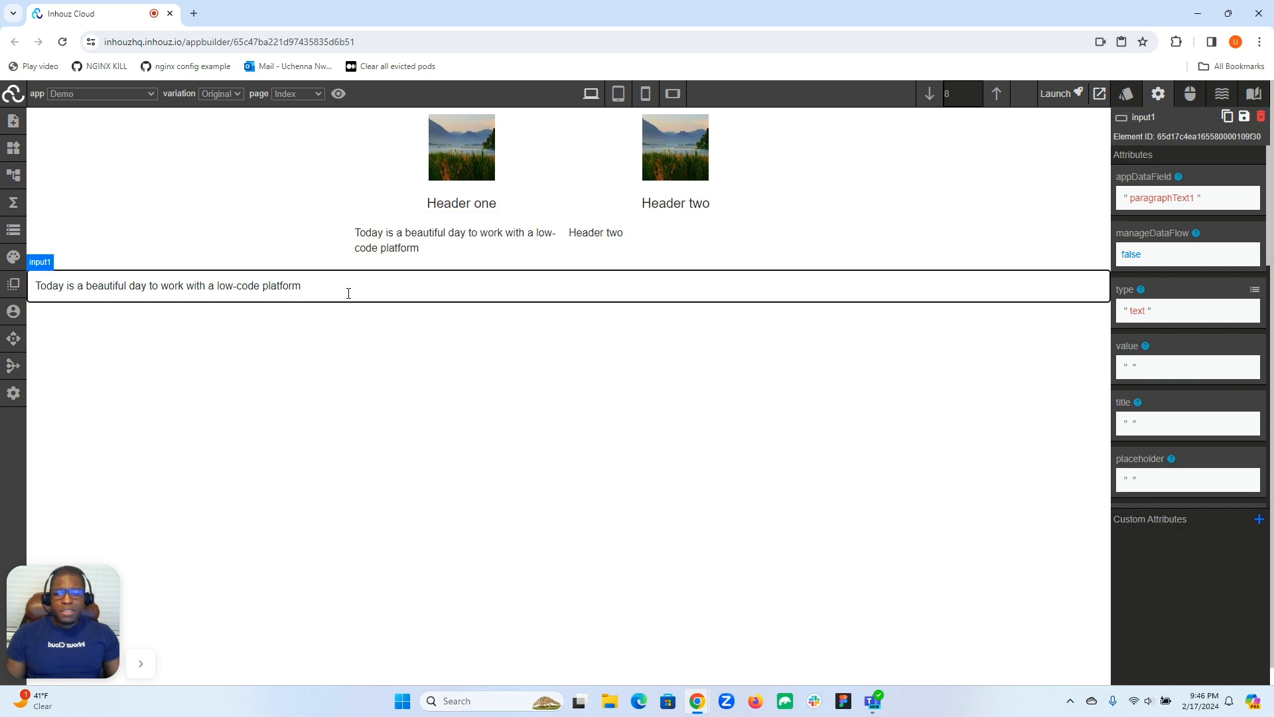
text(..xoxoxoxox)
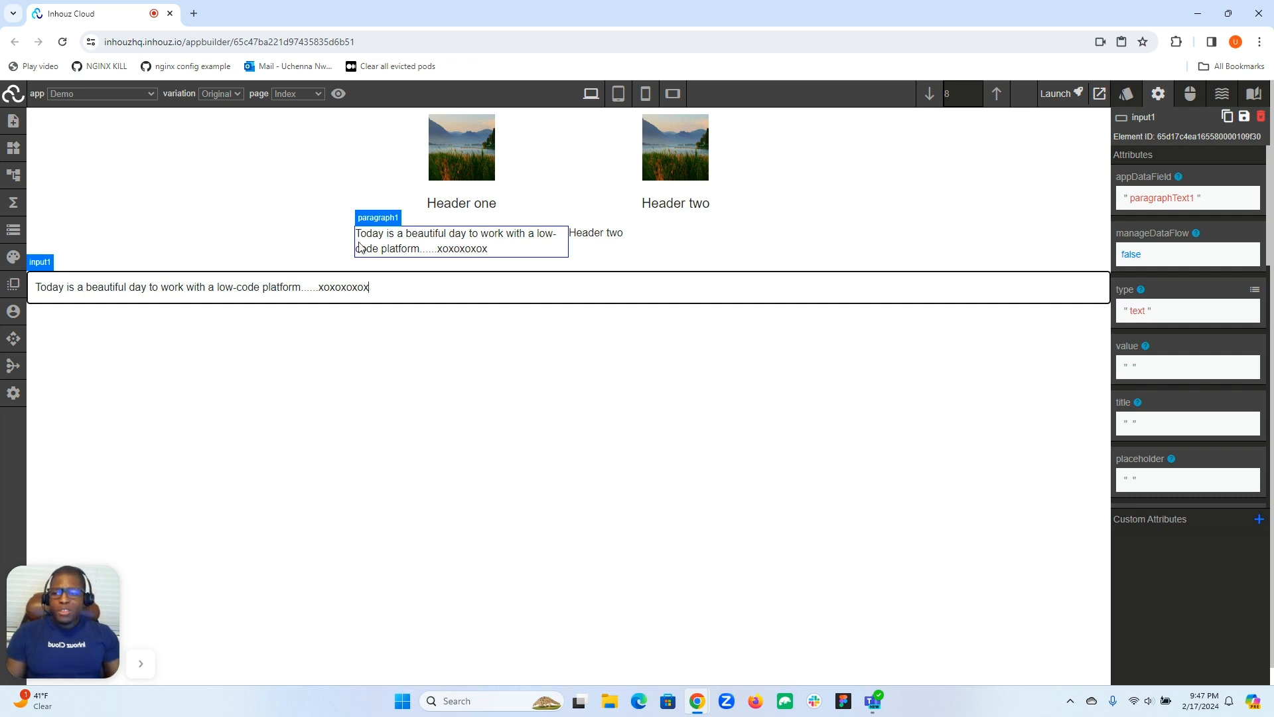
Step: Create a function named updateAppData with the comment "This function updates app data" in the function builder
click(10, 205)
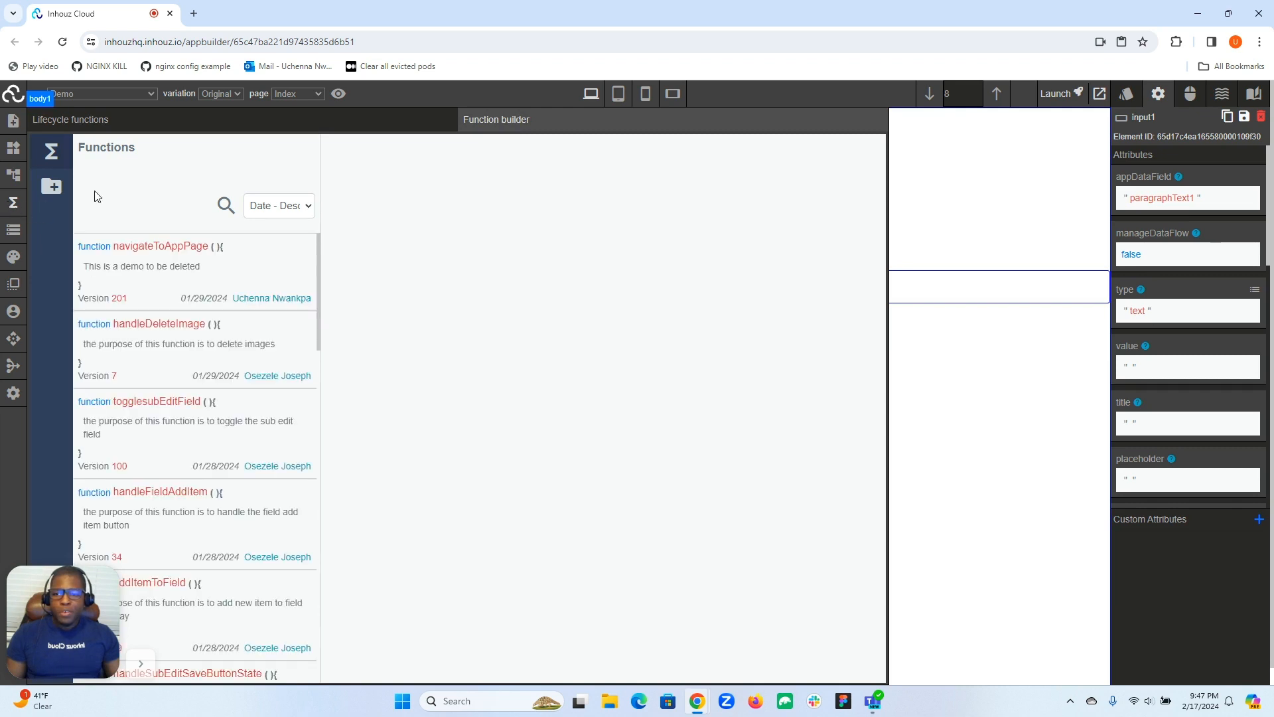
click(219, 123)
click(514, 123)
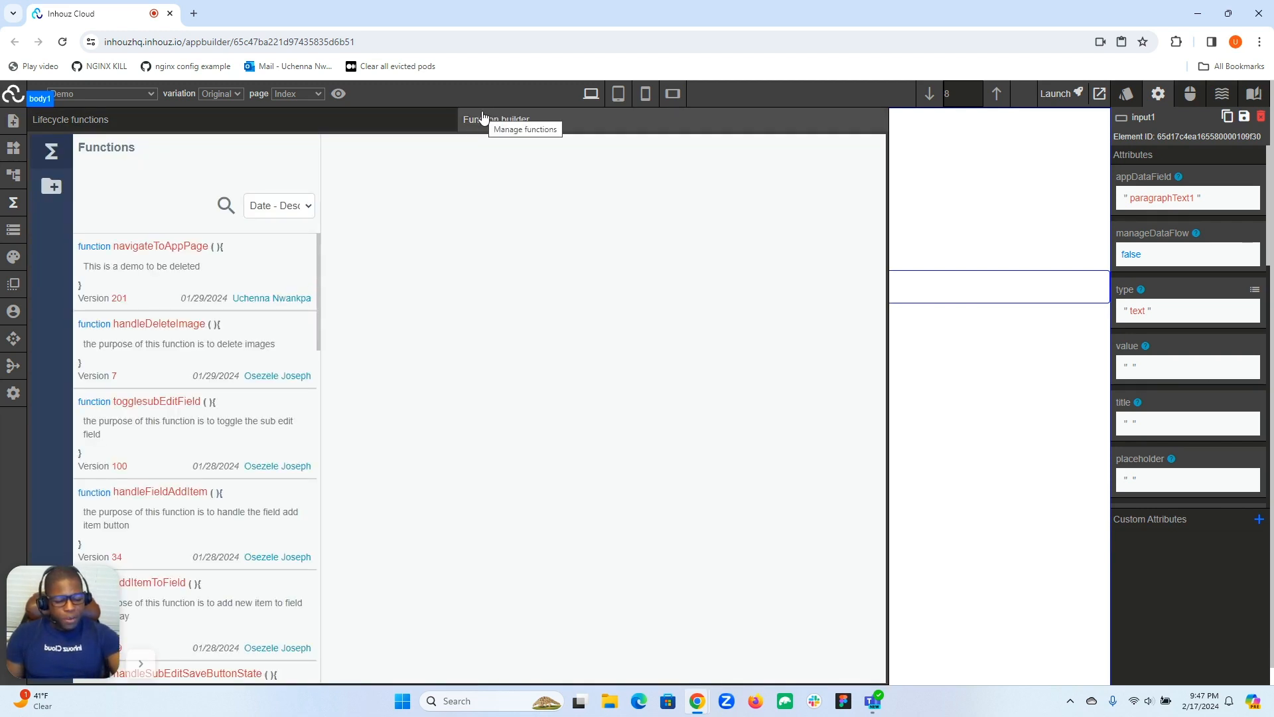
click(47, 190)
click(134, 197)
text(upda)
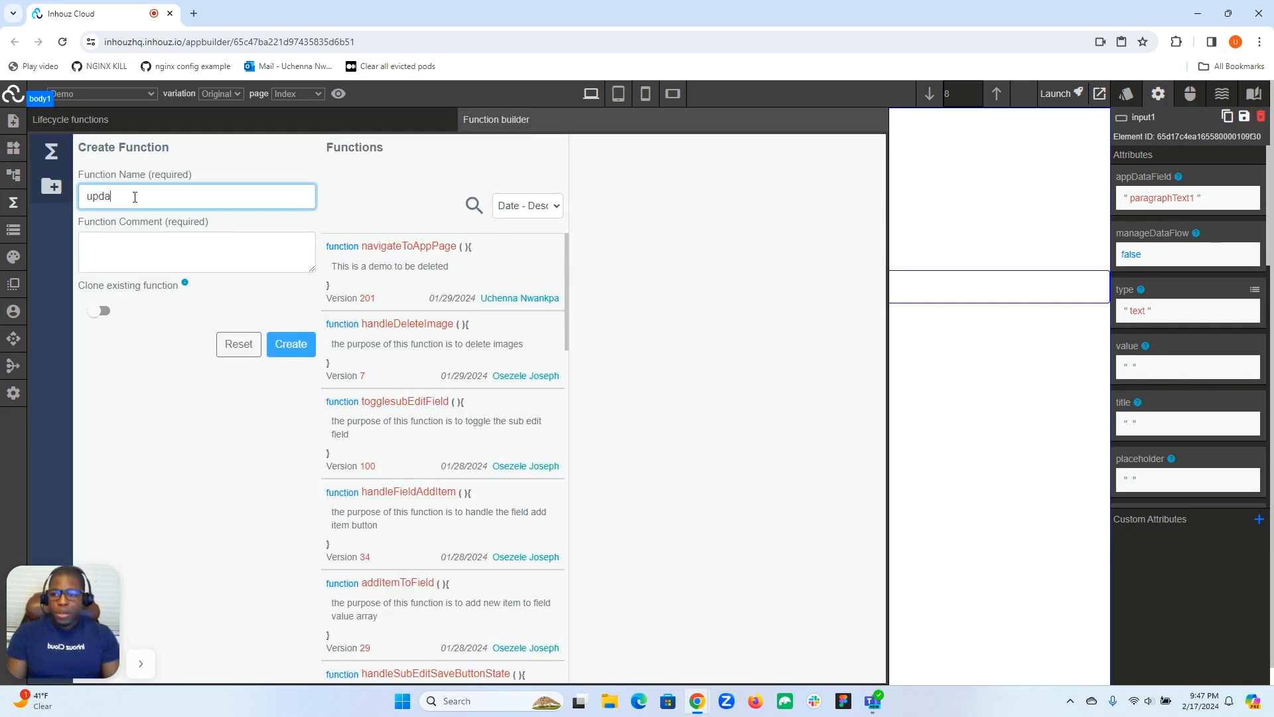
text(teAppData)
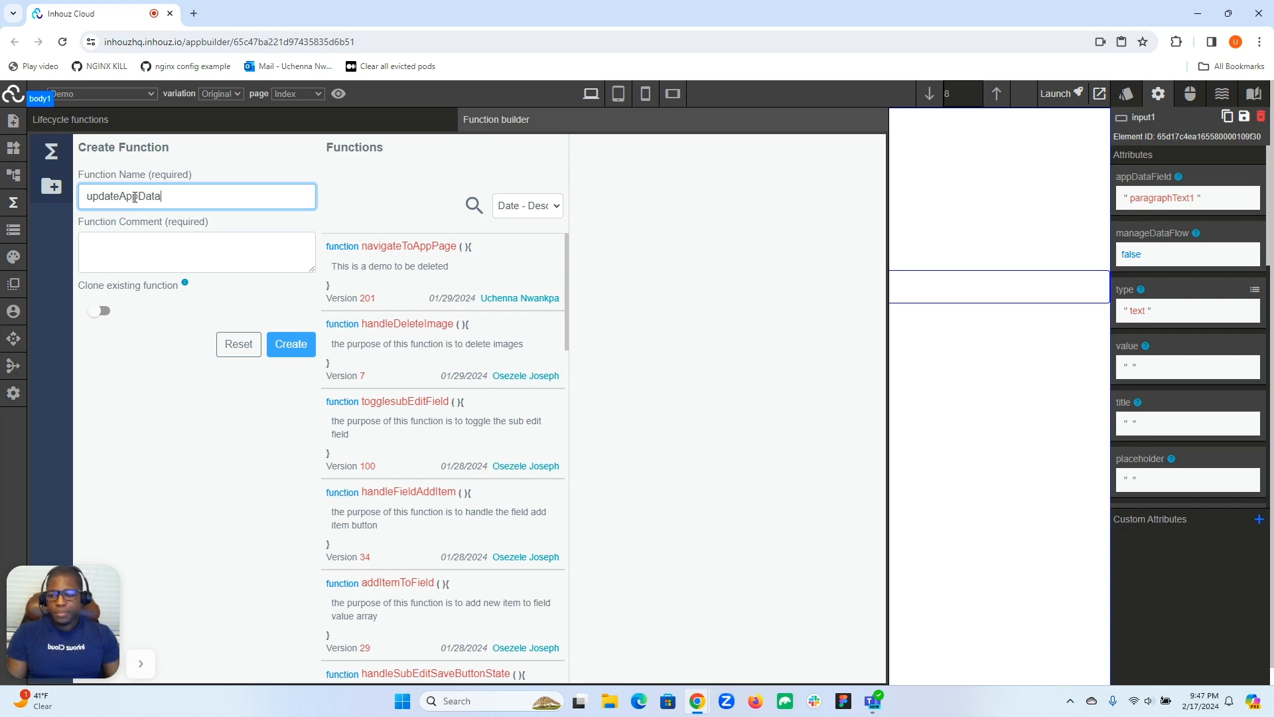
click(148, 262)
text(Thi)
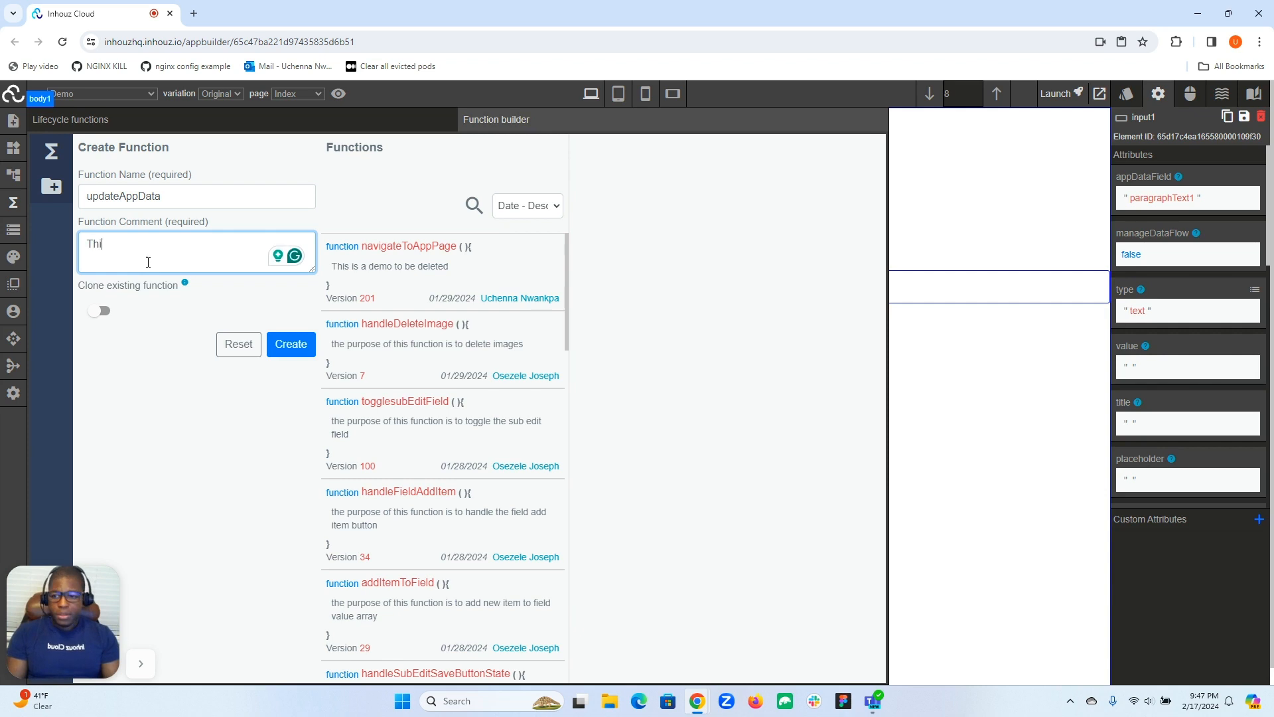
text(s function u)
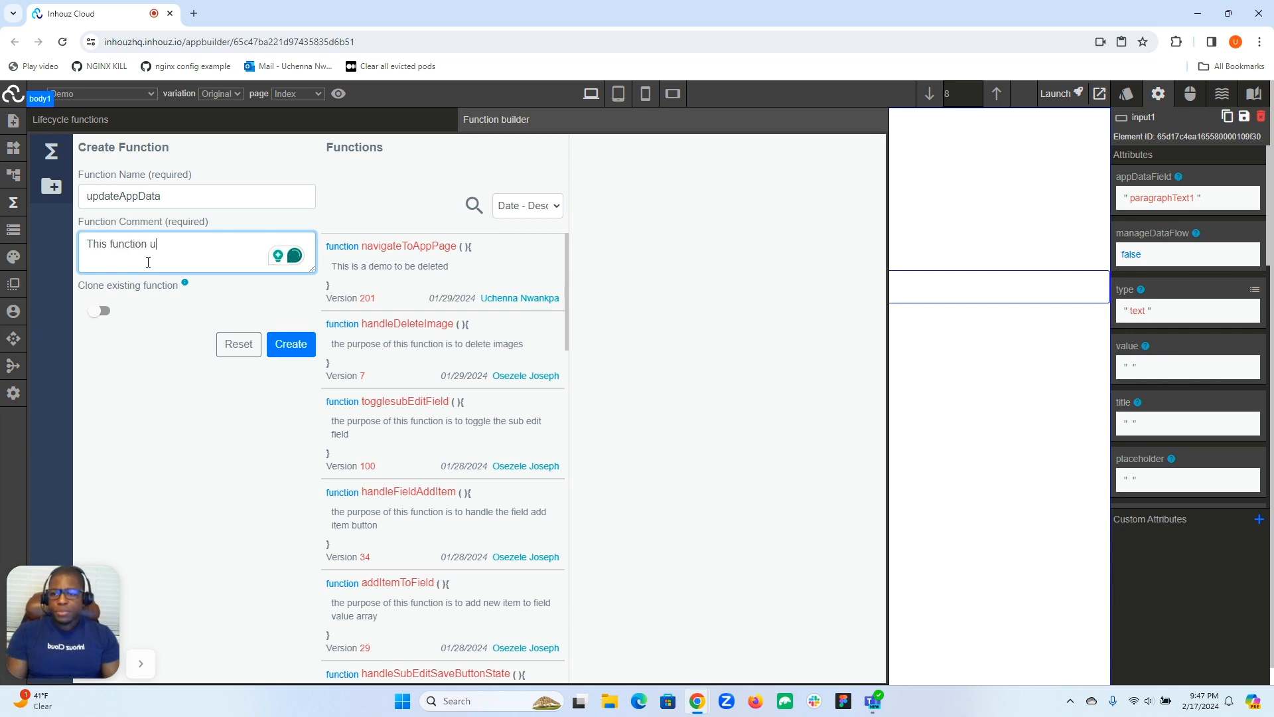
text(pdates app data)
click(282, 349)
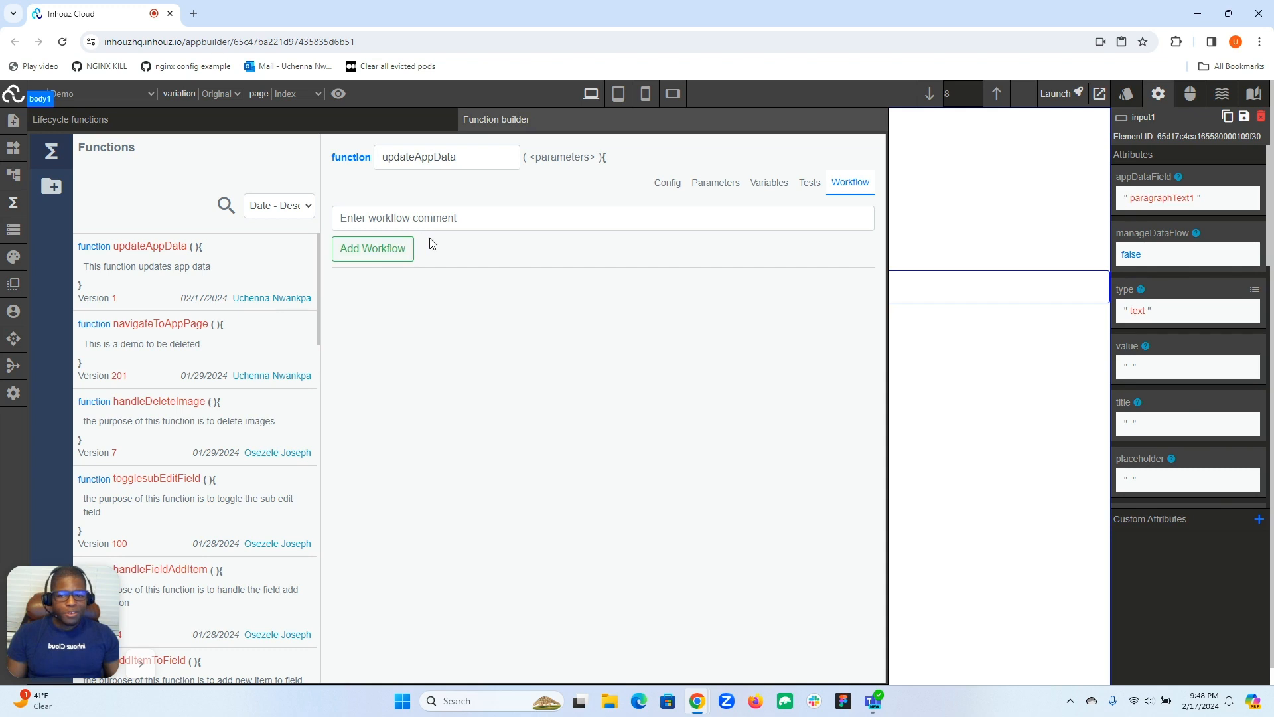
Step: Add a workflow with the comment "logic" to the updateAppData function
click(434, 216)
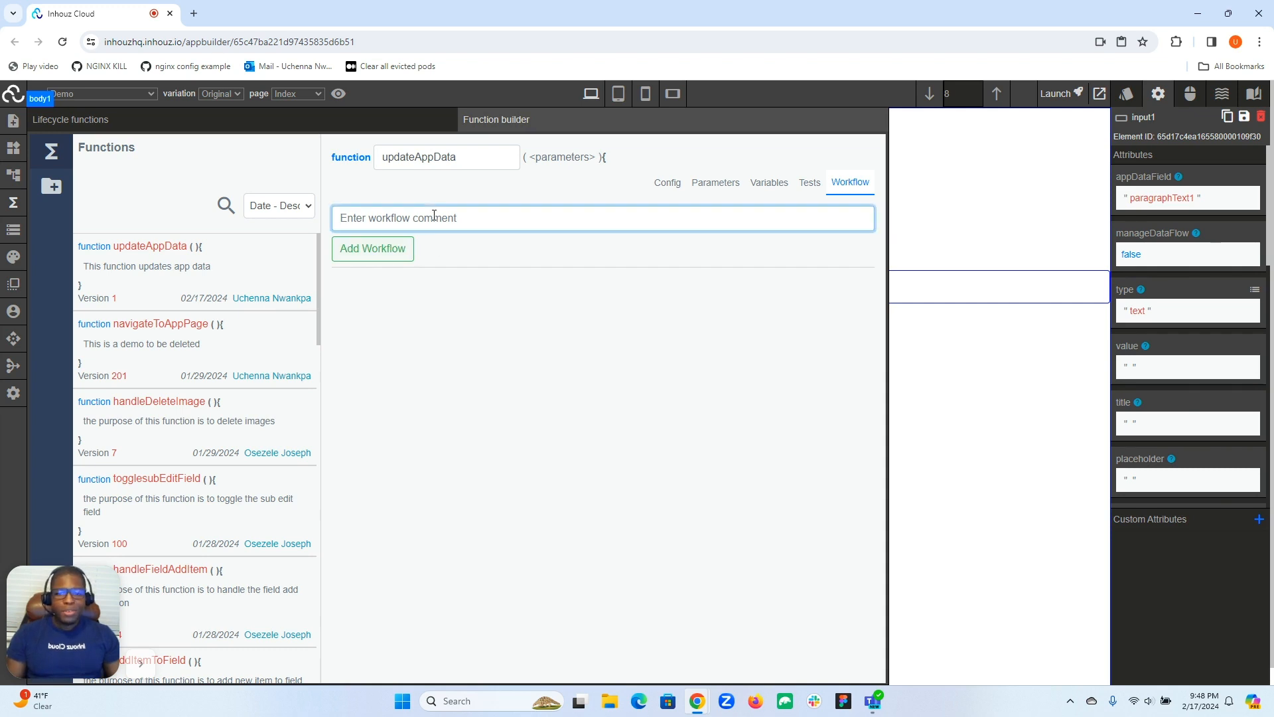
text(logic)
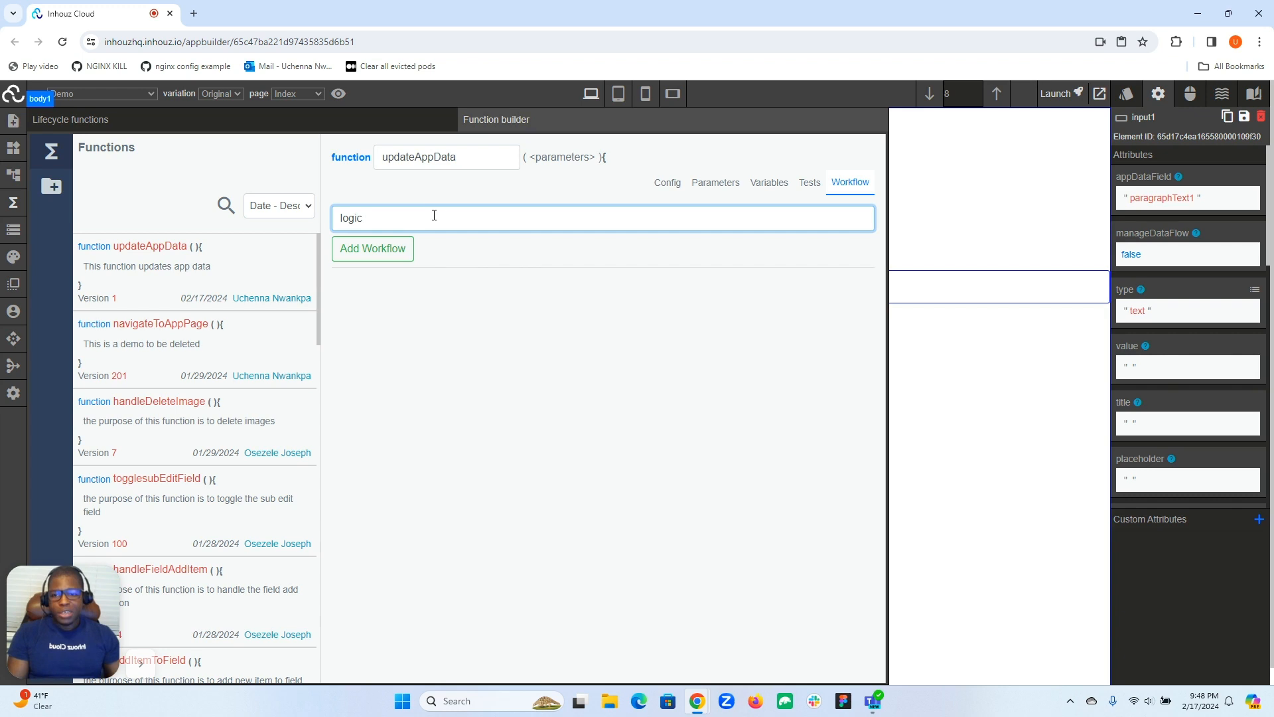
click(377, 258)
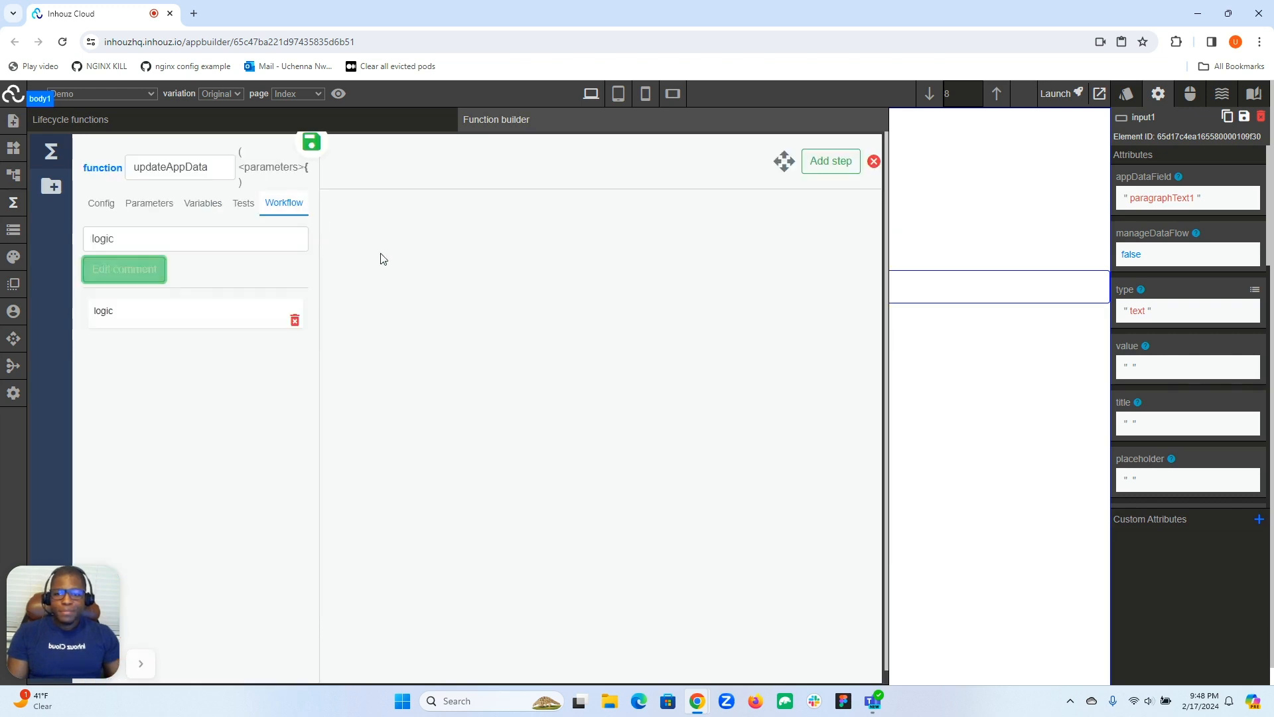
Step: Add a String parameter named field to the updateAppData function
click(157, 207)
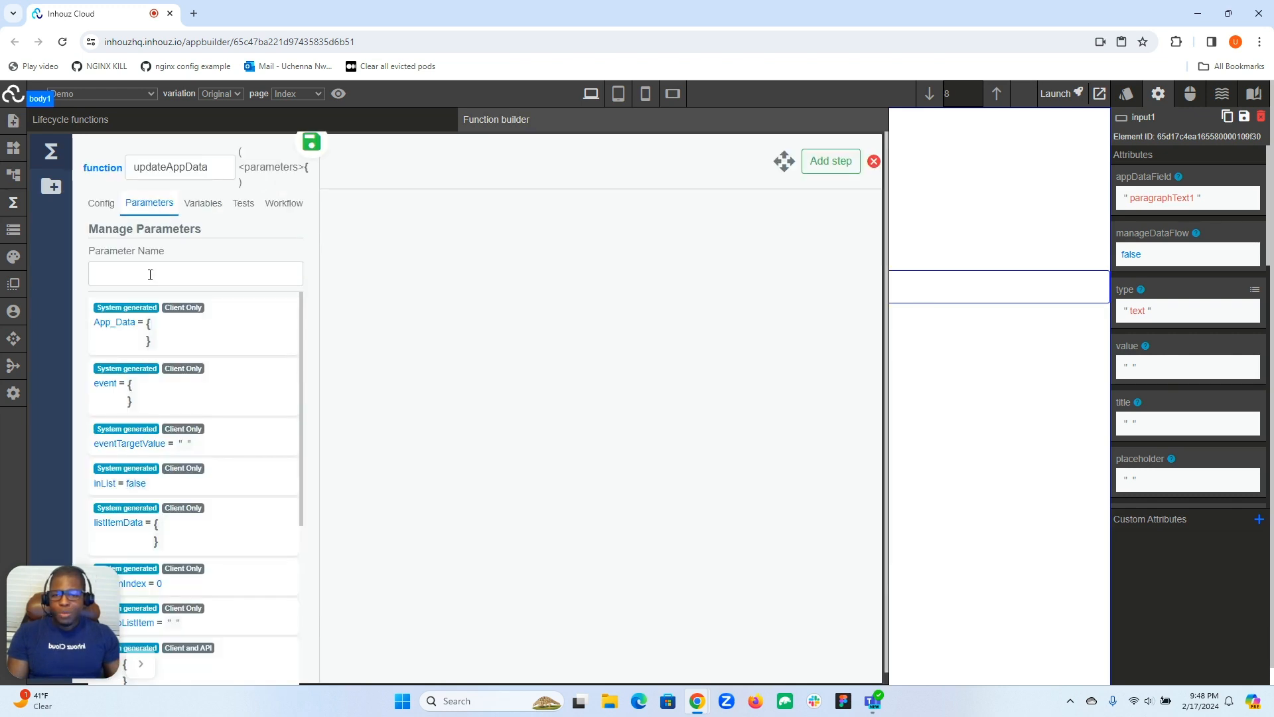
click(150, 275)
text(field)
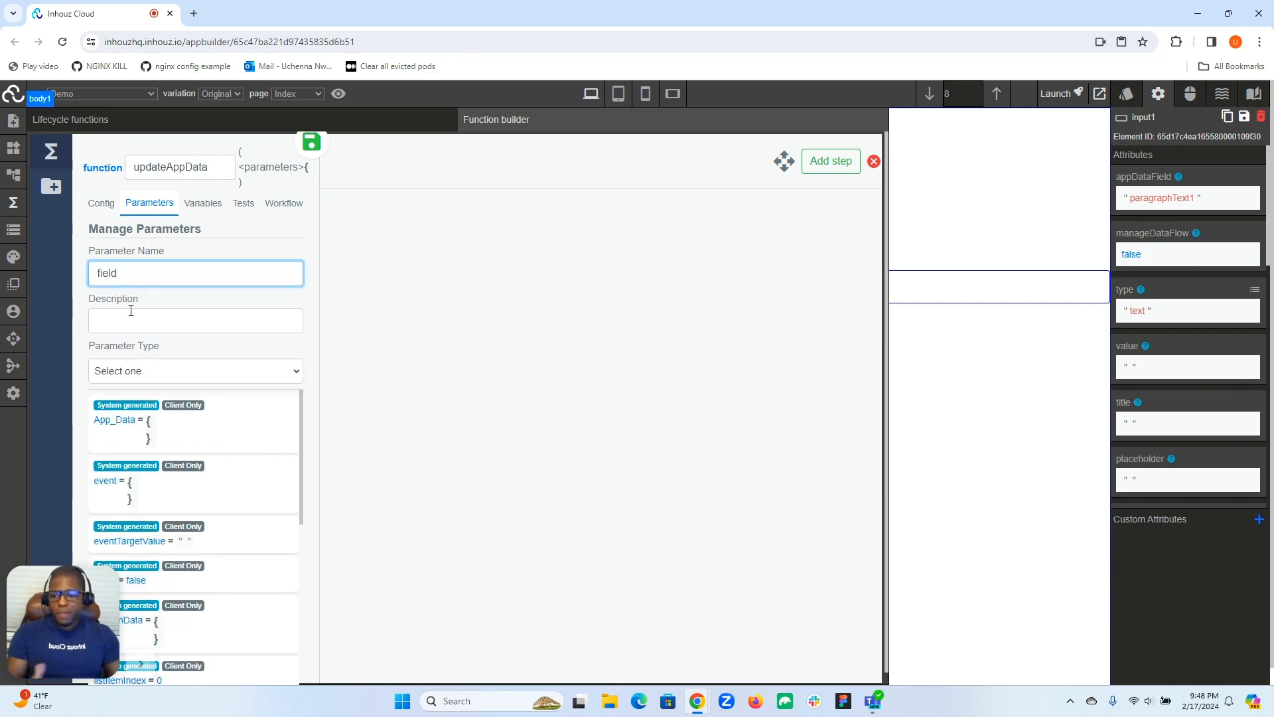
click(133, 372)
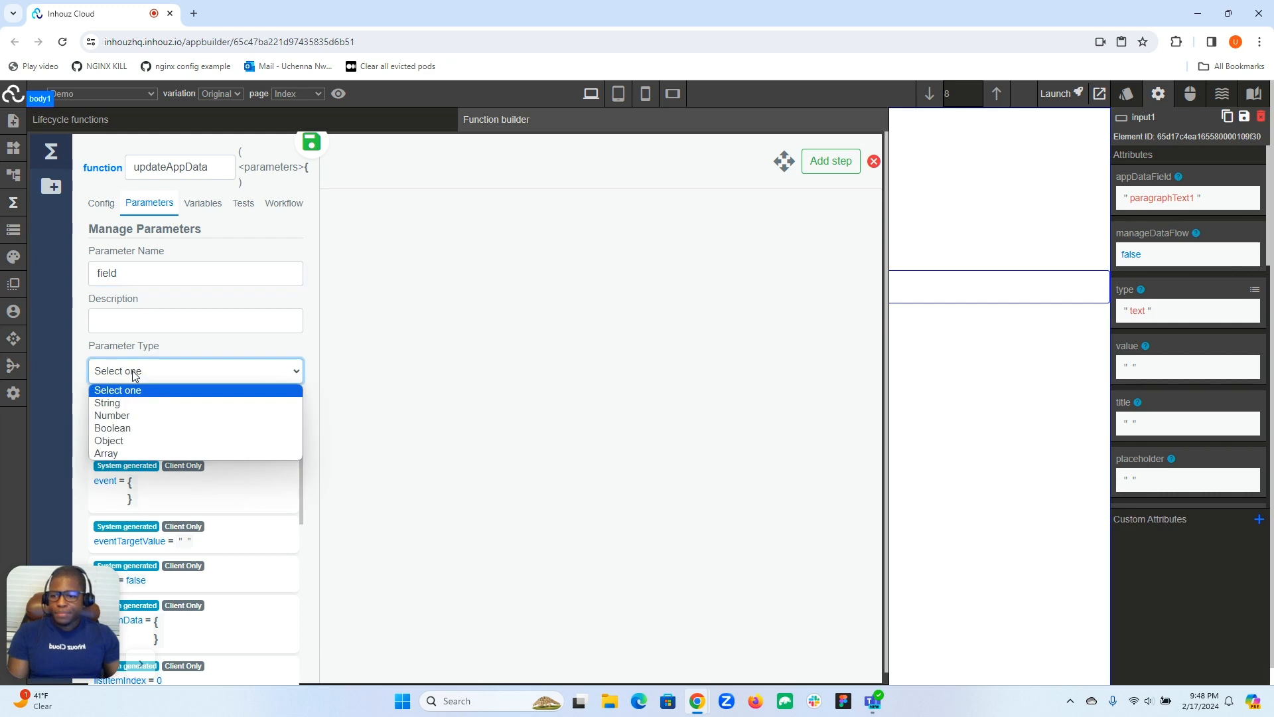
click(121, 398)
click(107, 446)
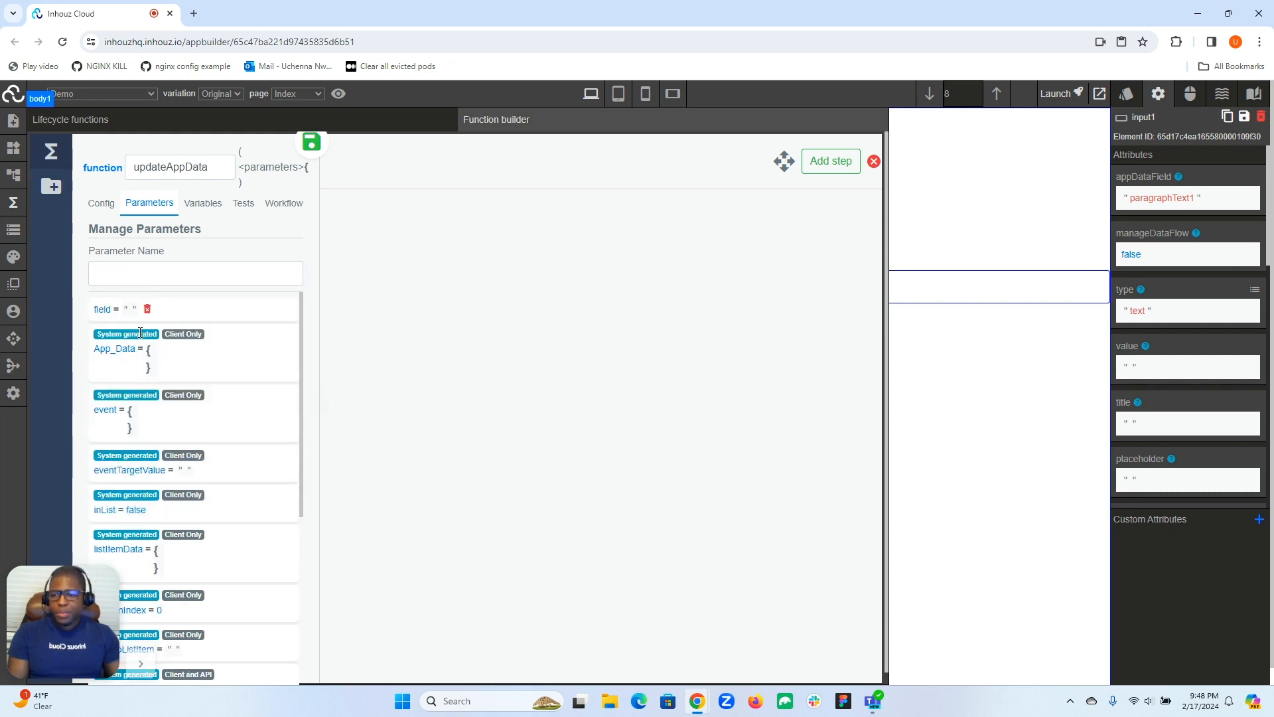
Step: Add a second String parameter named value to the updateAppData function
click(156, 270)
text(value)
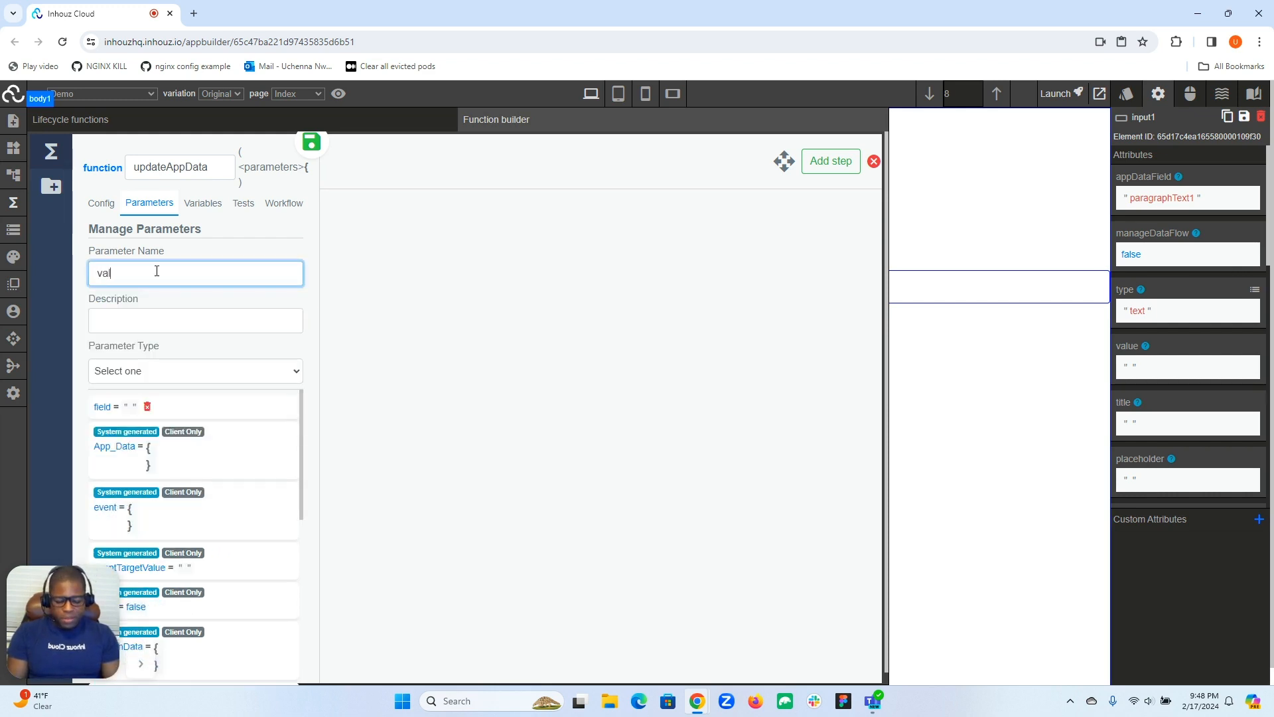
click(142, 377)
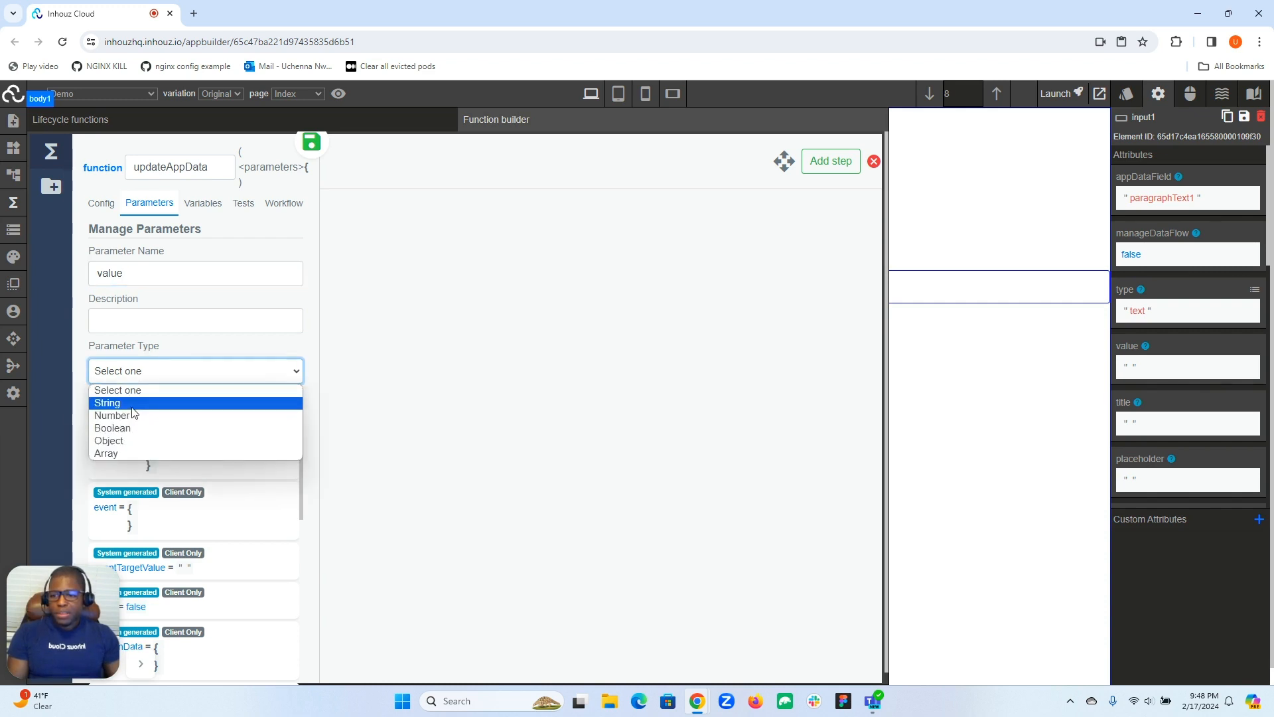
click(135, 402)
click(108, 449)
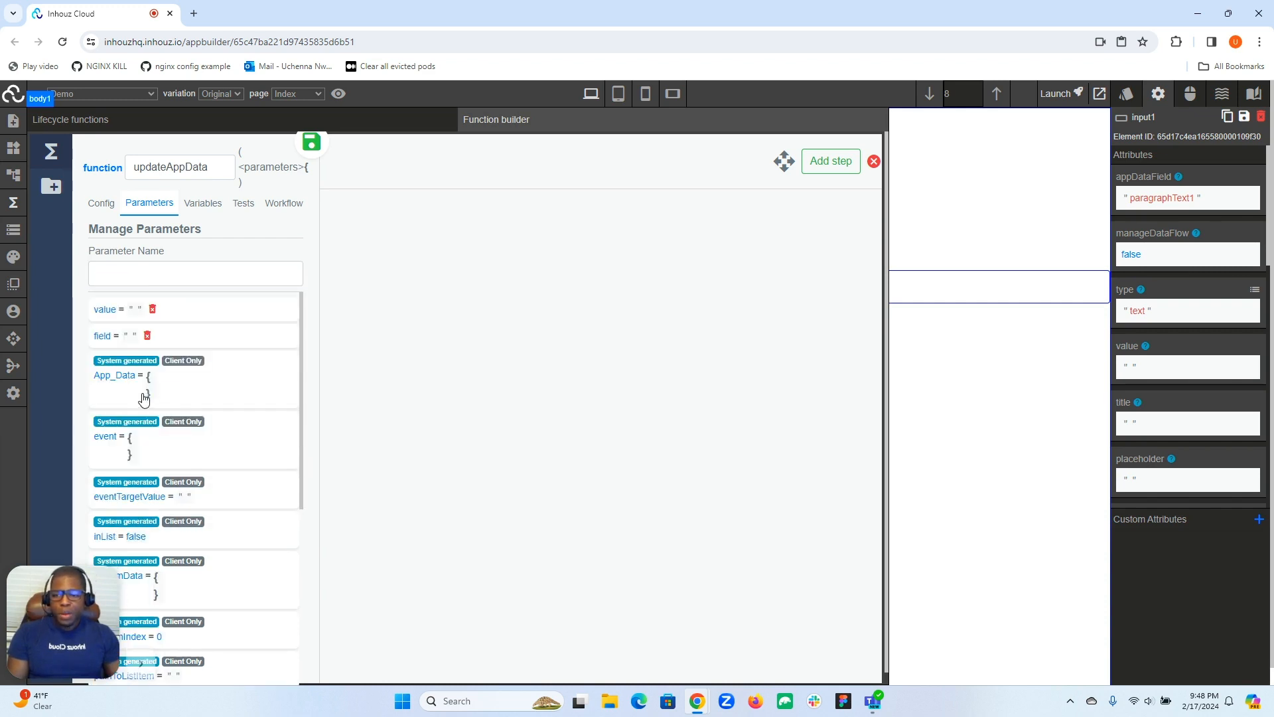
Step: Add a step to the logic workflow that uses the "Update client app data" operation
click(827, 170)
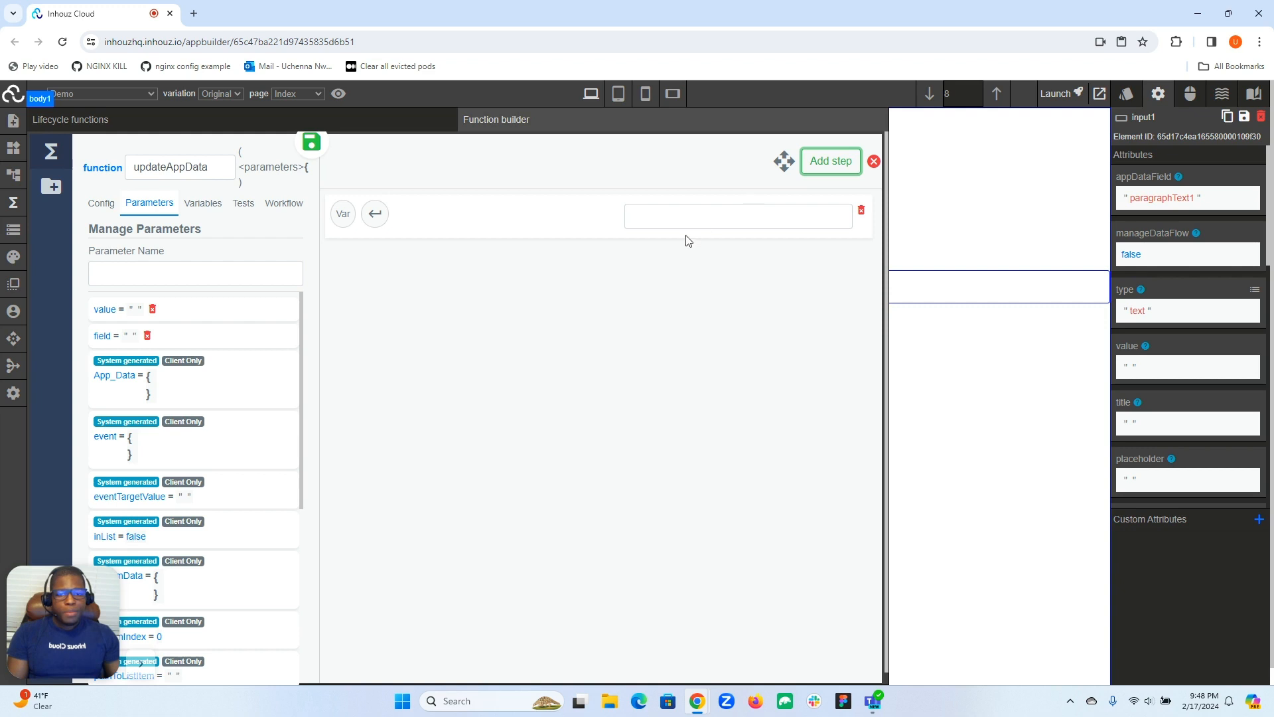
click(688, 216)
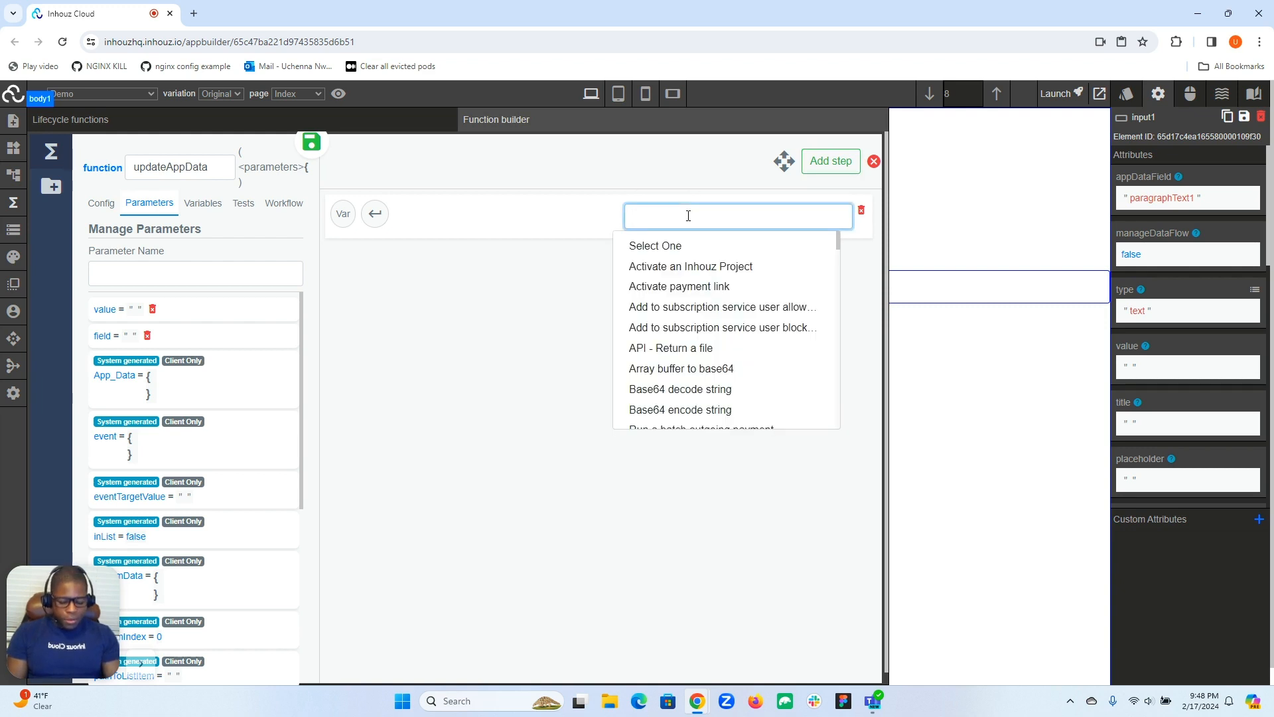
text(up)
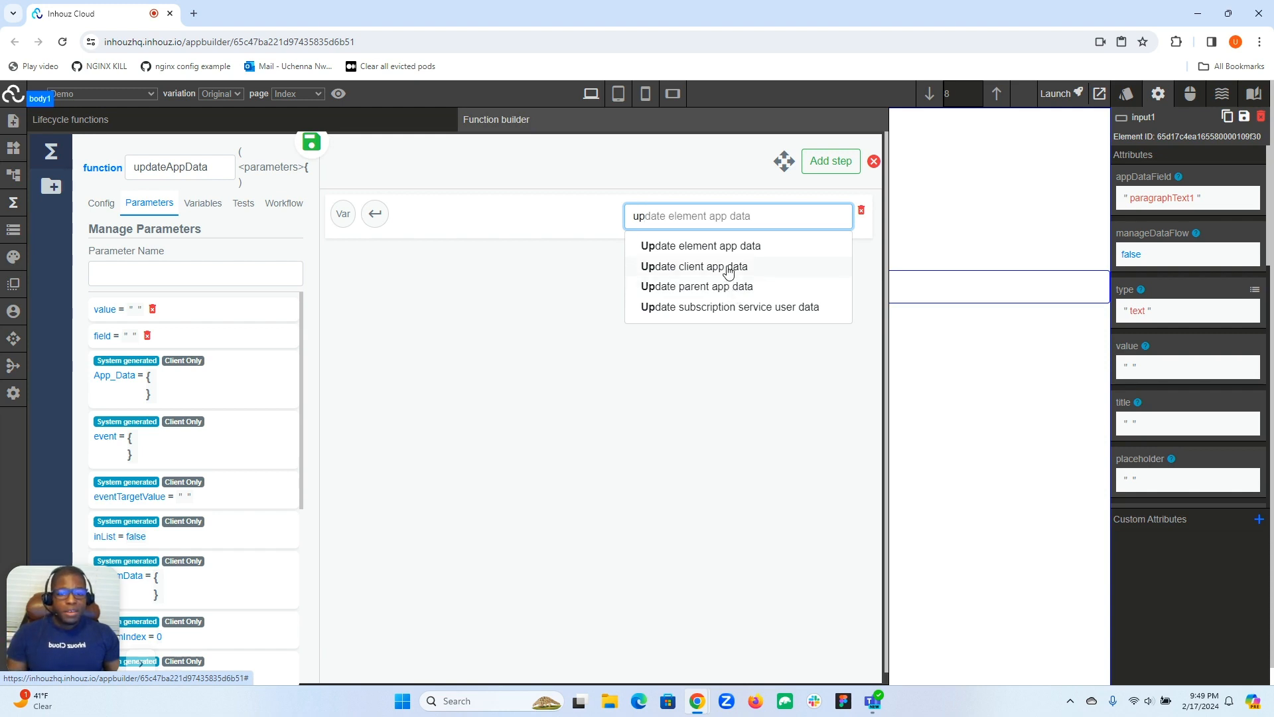
click(728, 269)
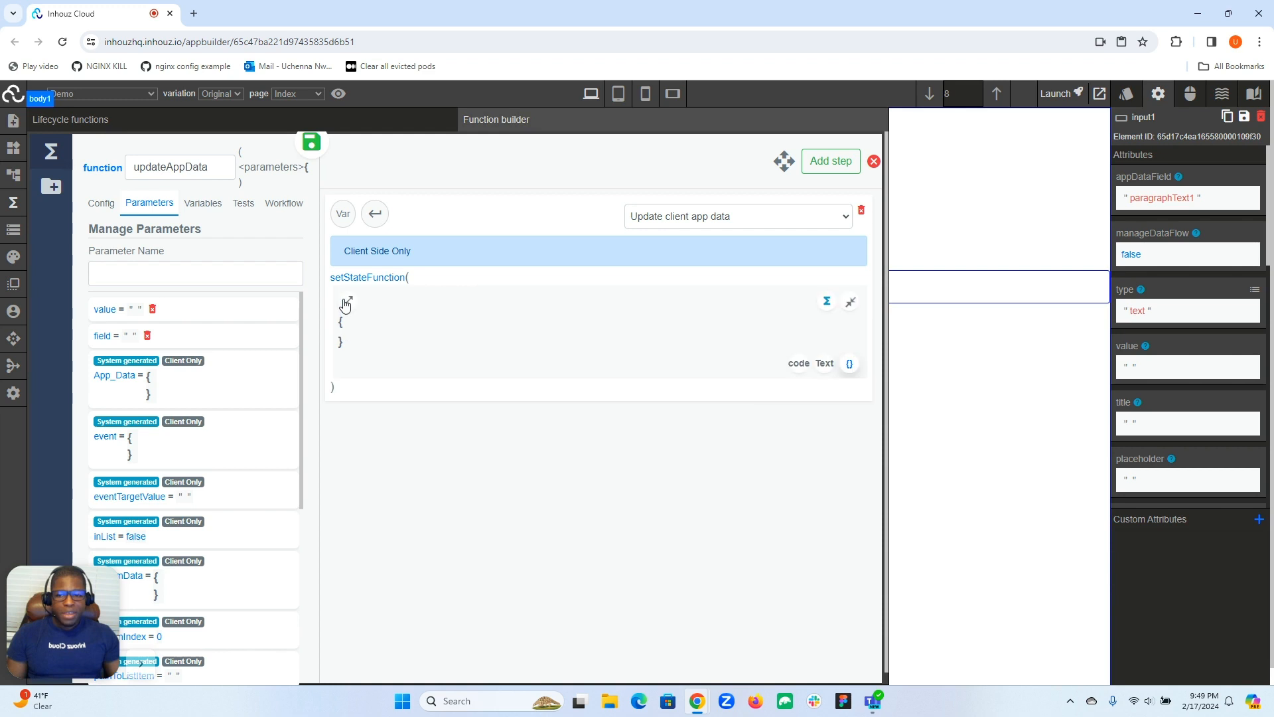
Step: Add a property to the setStateFunction object and set its key to the parameter field
mouse_move(358, 328)
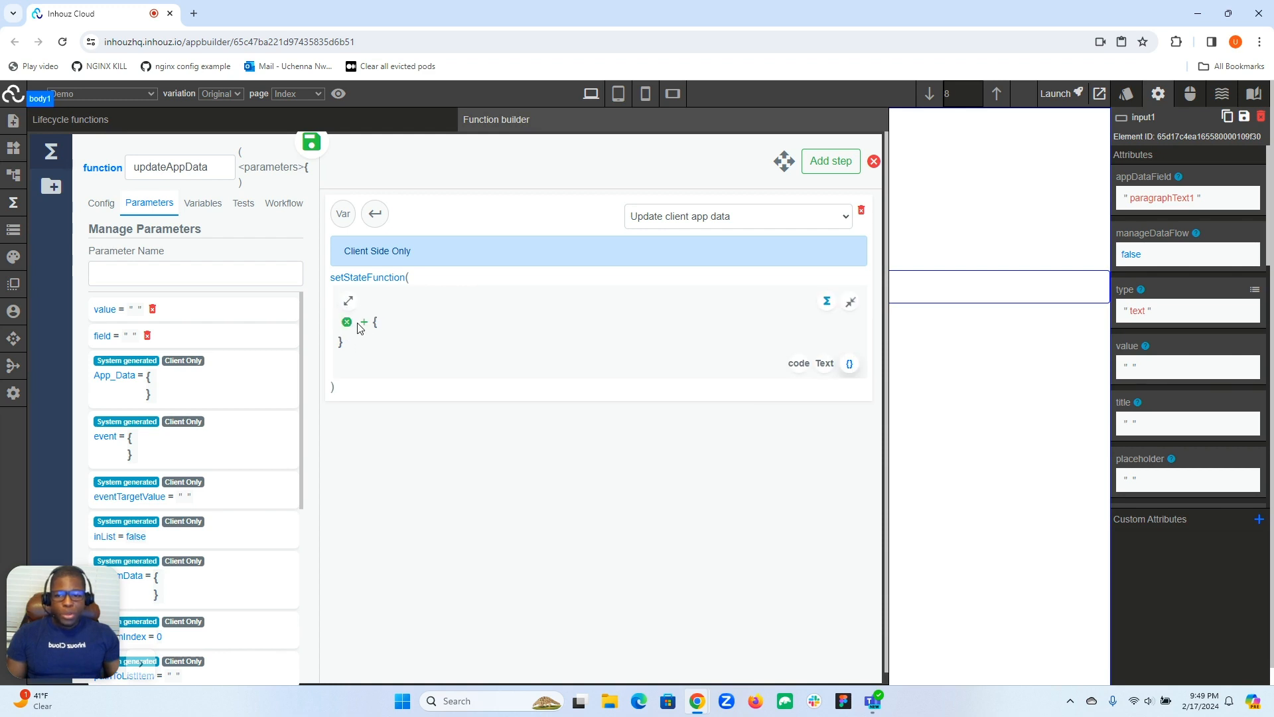
click(367, 324)
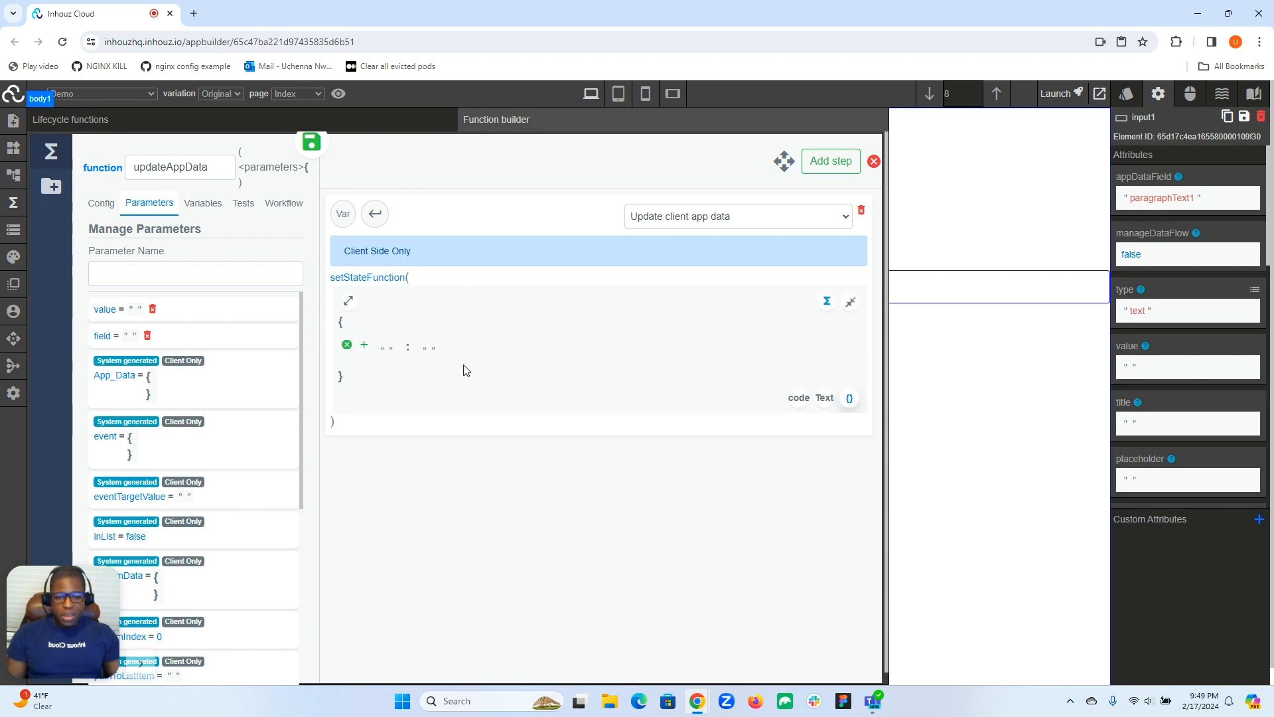
click(390, 351)
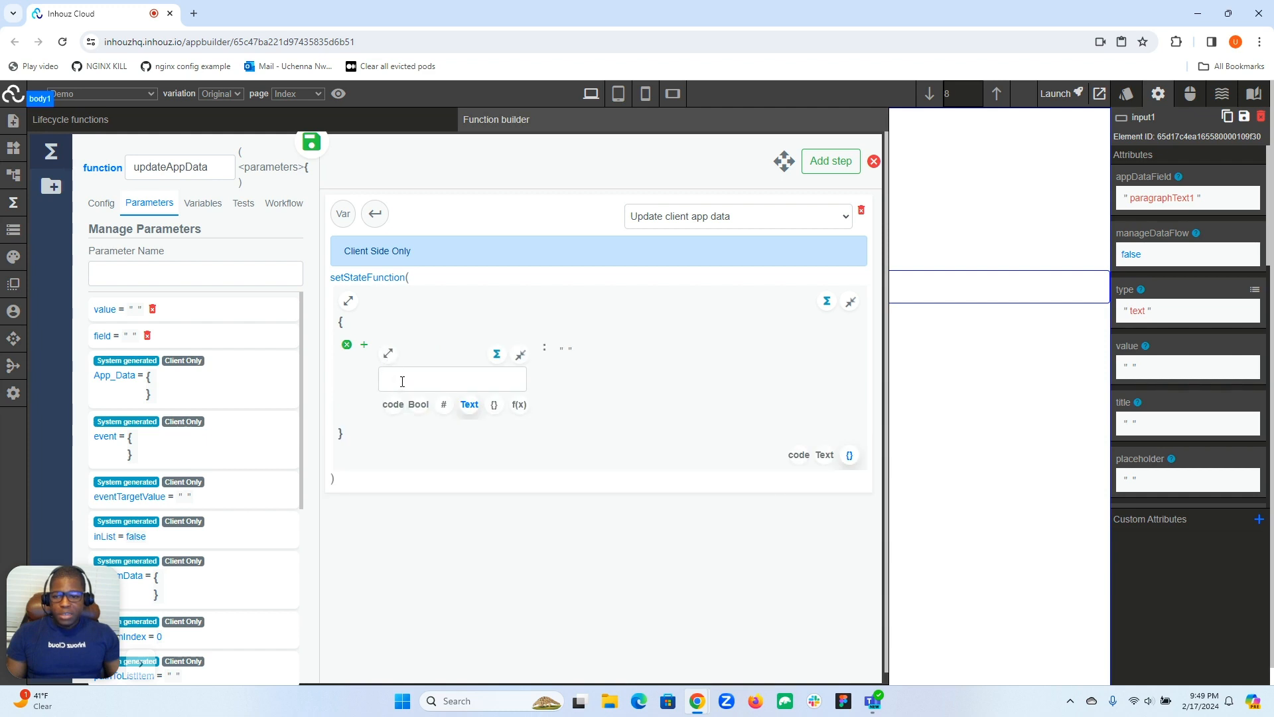
click(402, 382)
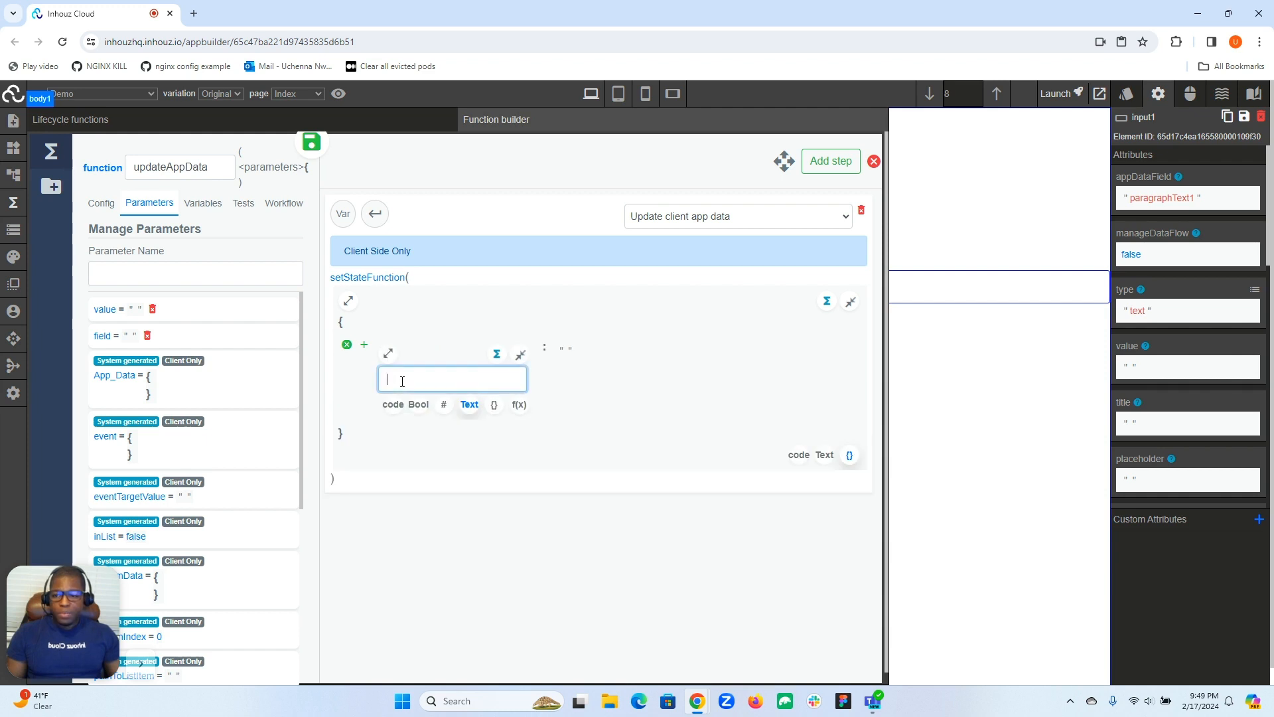
text(fiel)
click(432, 404)
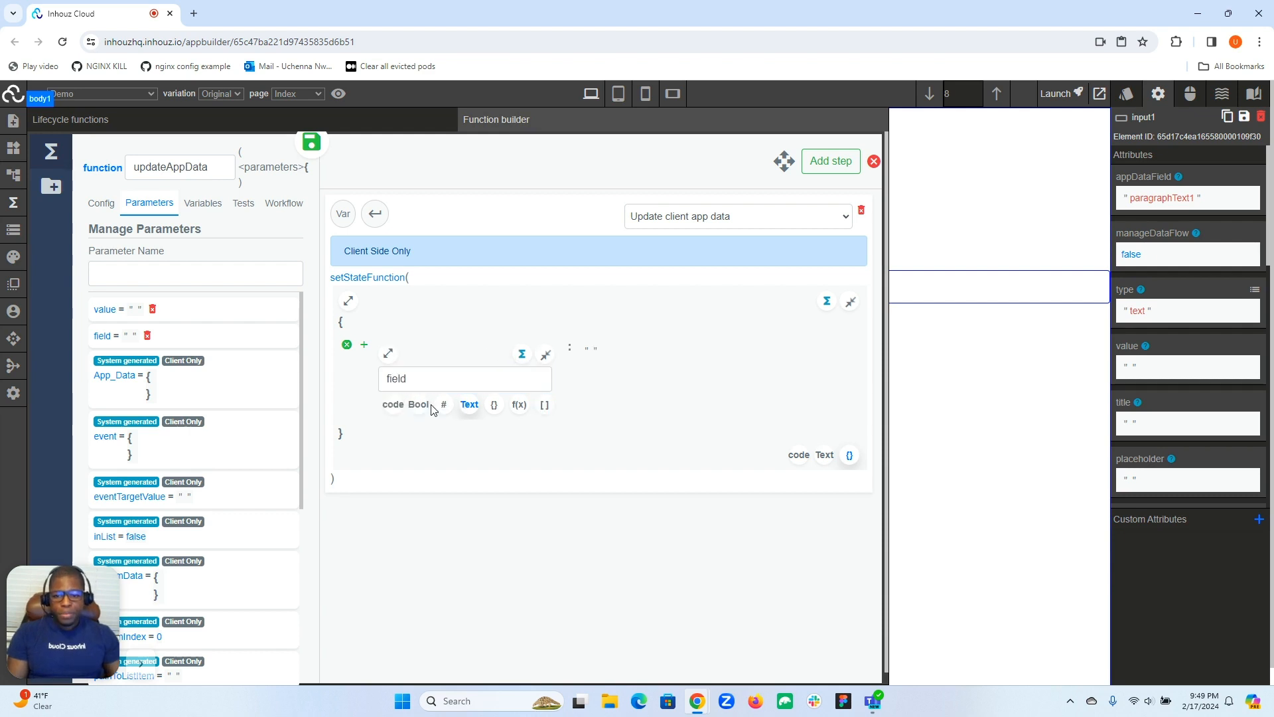
click(547, 355)
Step: Set the new property's value to the parameter value and collapse the object editor
click(490, 352)
click(522, 380)
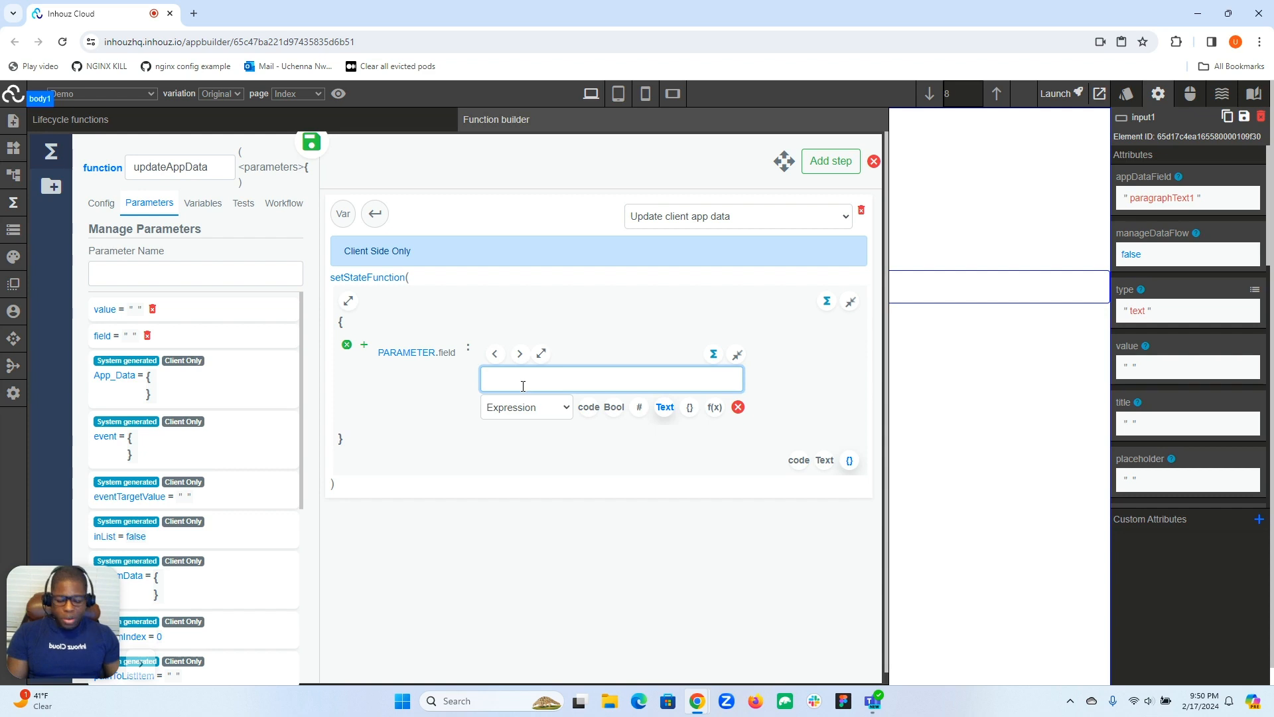
text(val)
click(527, 404)
click(762, 354)
click(850, 302)
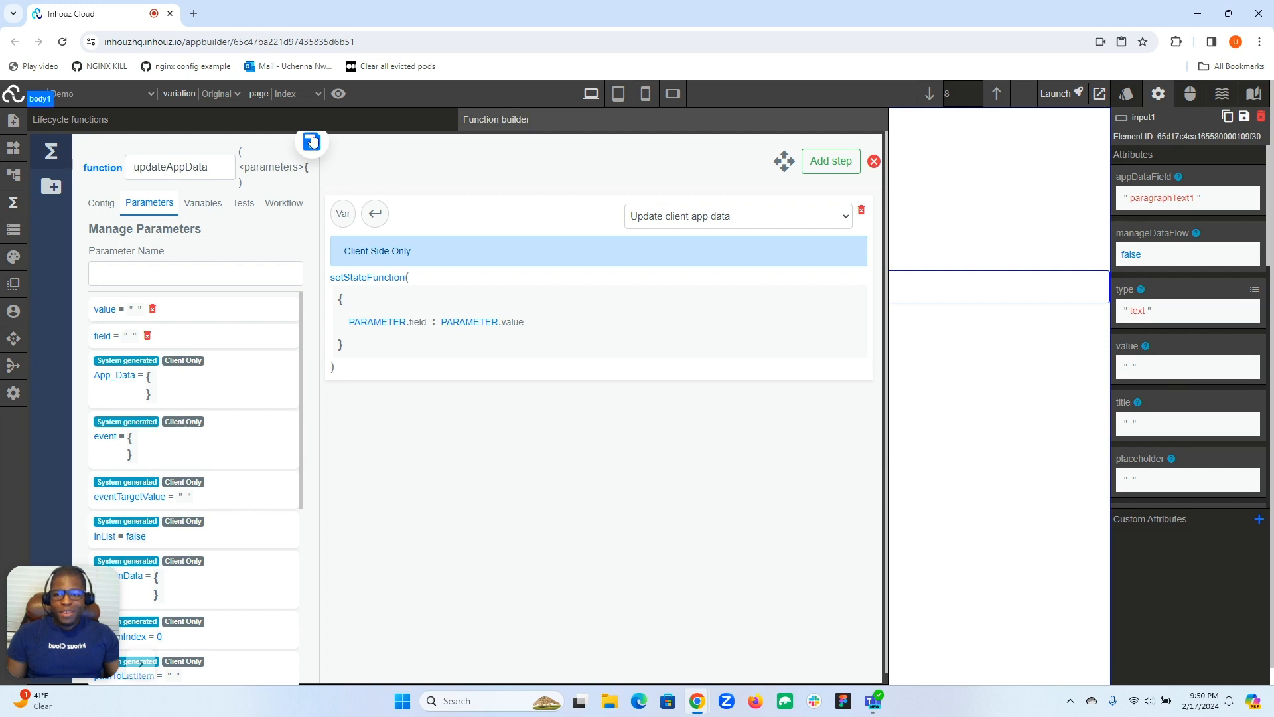
Step: Deploy the active version of the updateAppData function and close the function builder
click(101, 204)
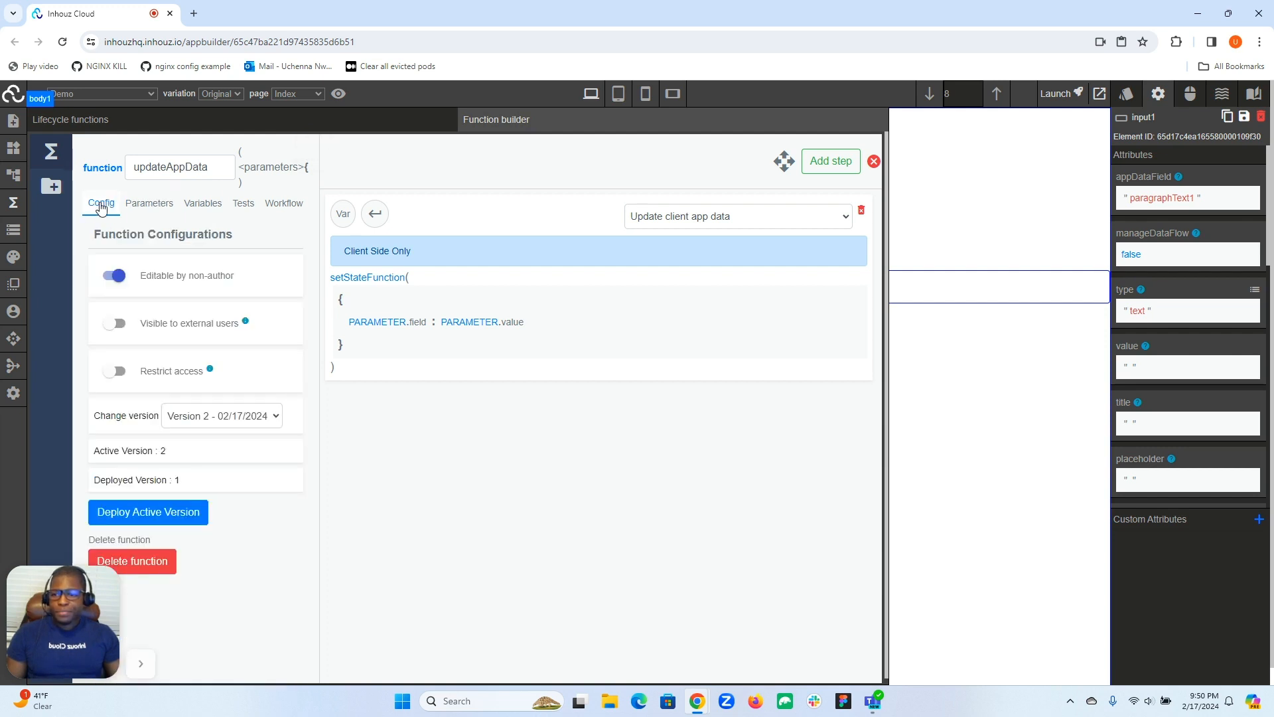
click(155, 513)
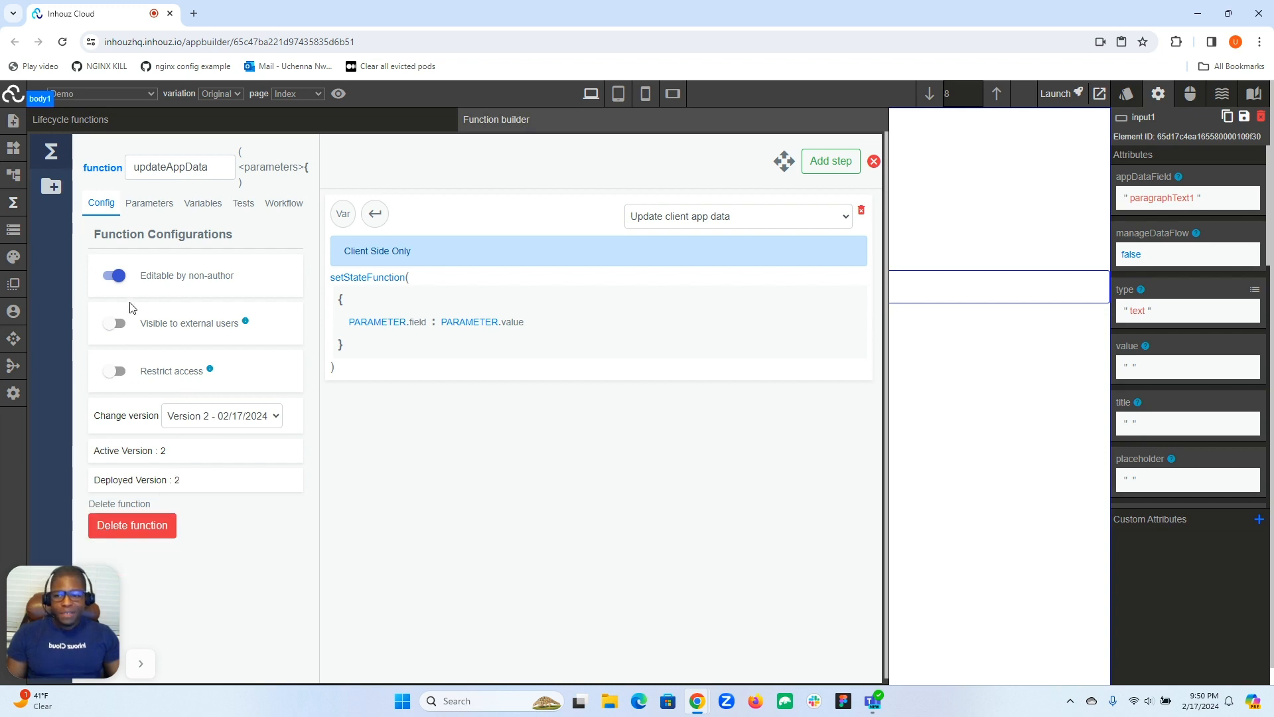
click(7, 204)
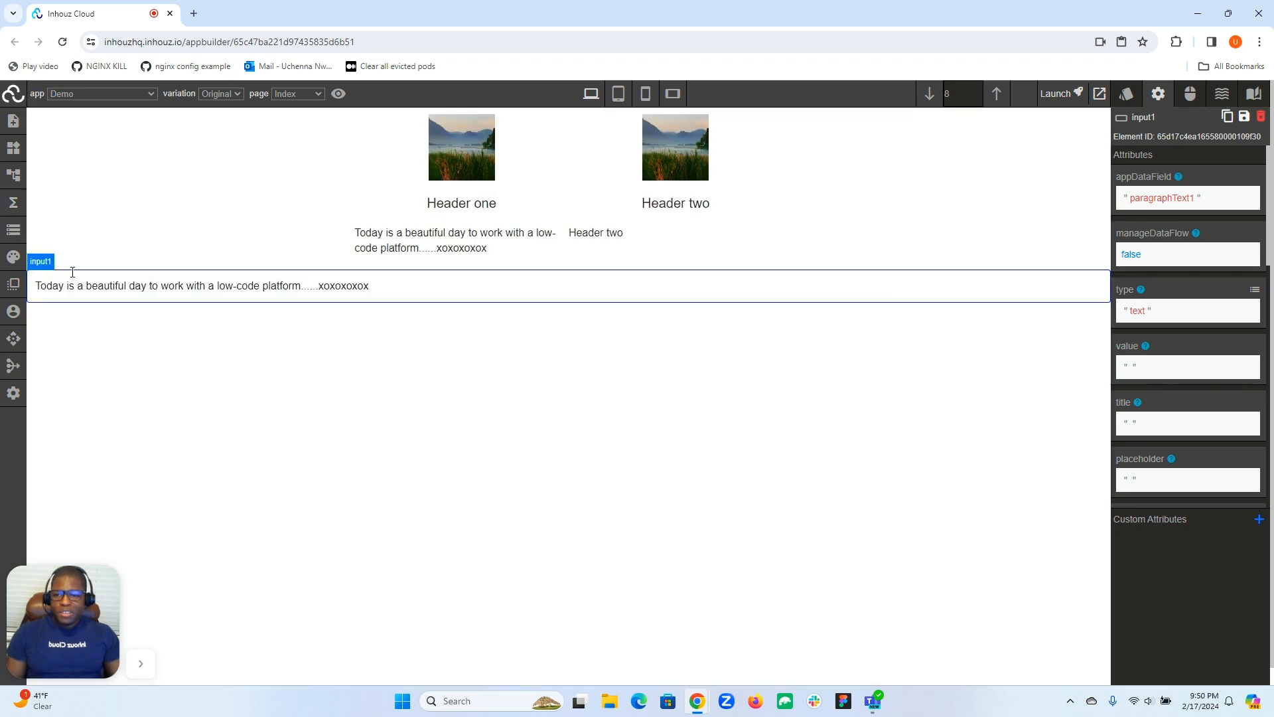
Step: Add a Button element below the text input on the page and open its event settings
click(14, 152)
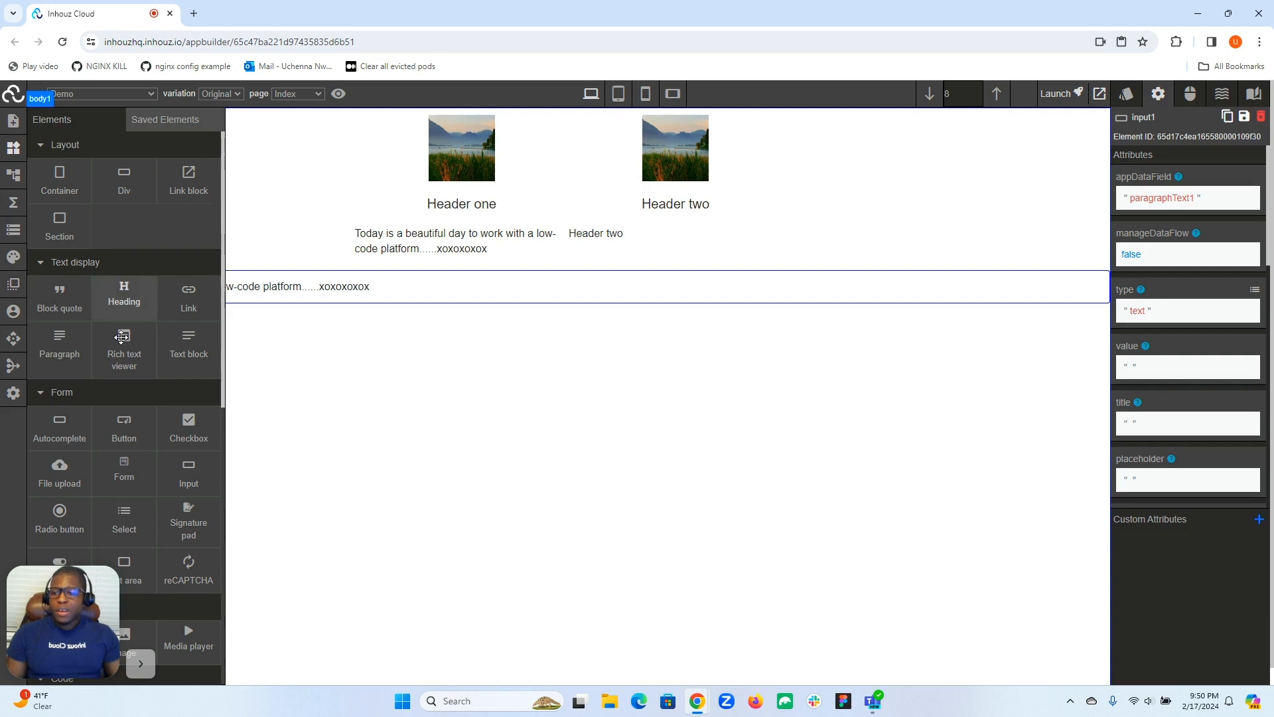
scroll(100, 332, down, 1)
drag(94, 375, 113, 363)
click(70, 323)
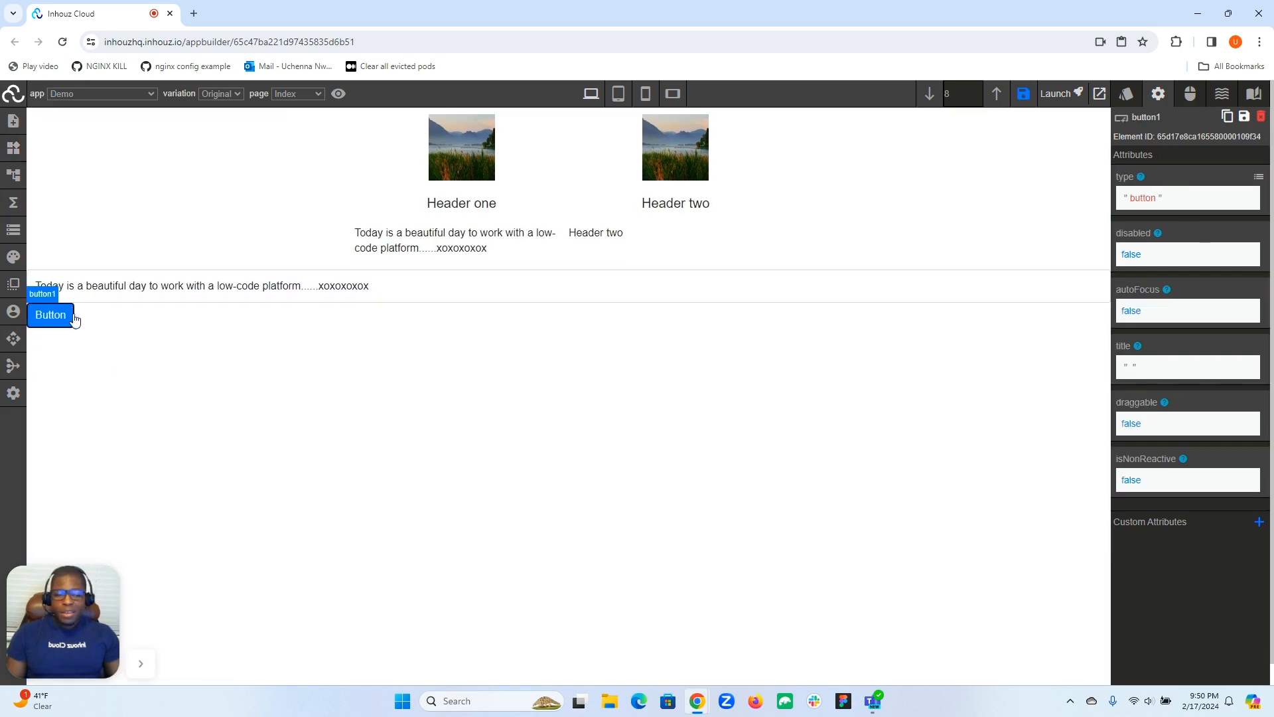
click(1190, 93)
Step: Try to assign the first listed updateAppData function to the button's onClick event
click(1153, 177)
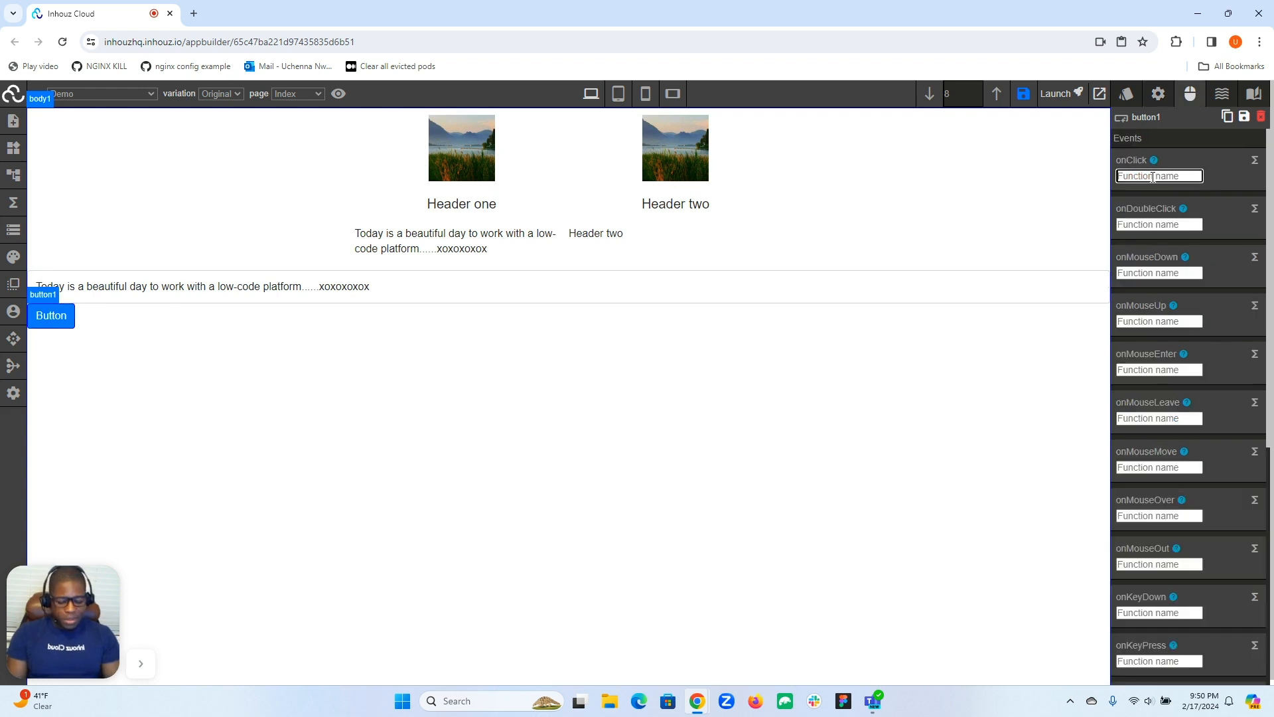
text(up)
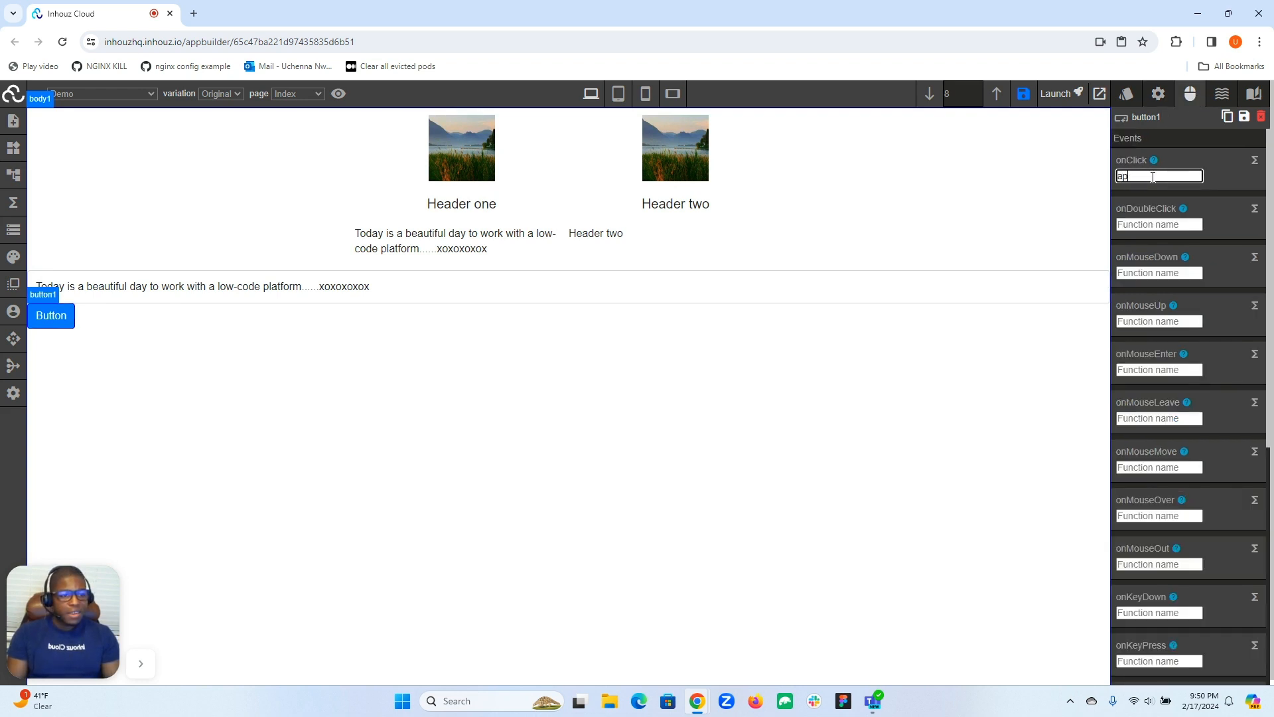
text(da)
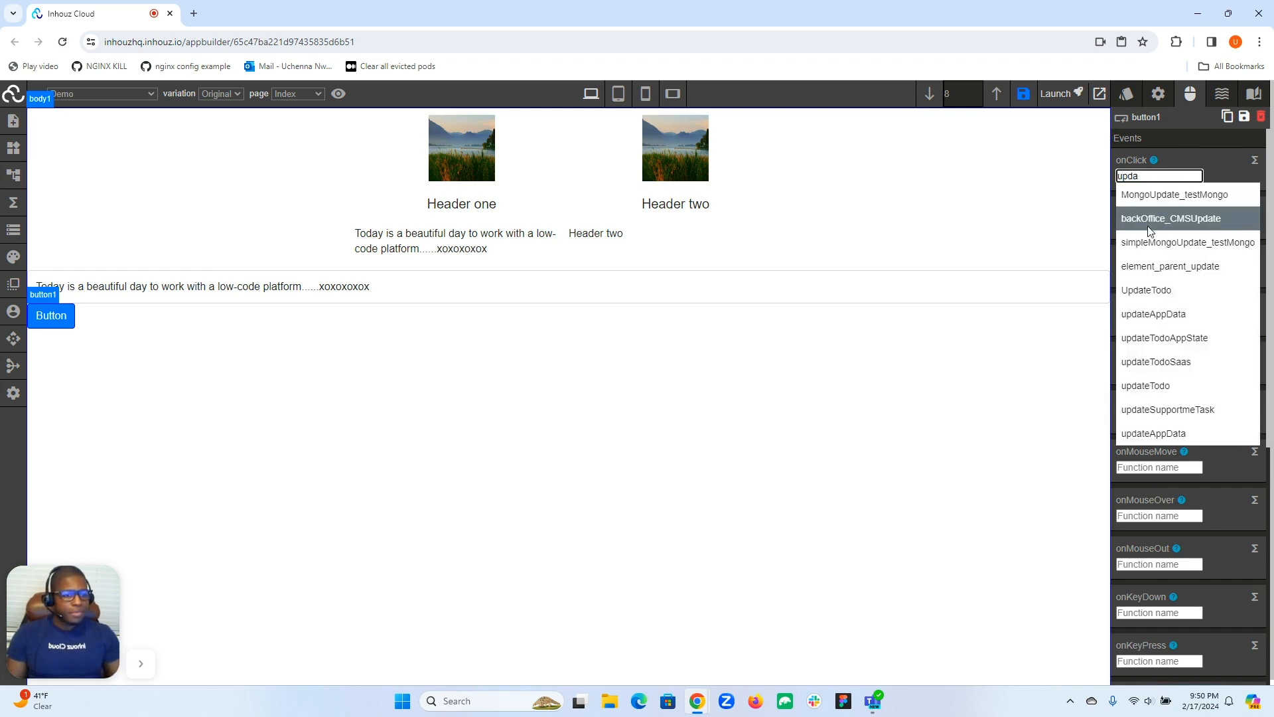
click(1161, 319)
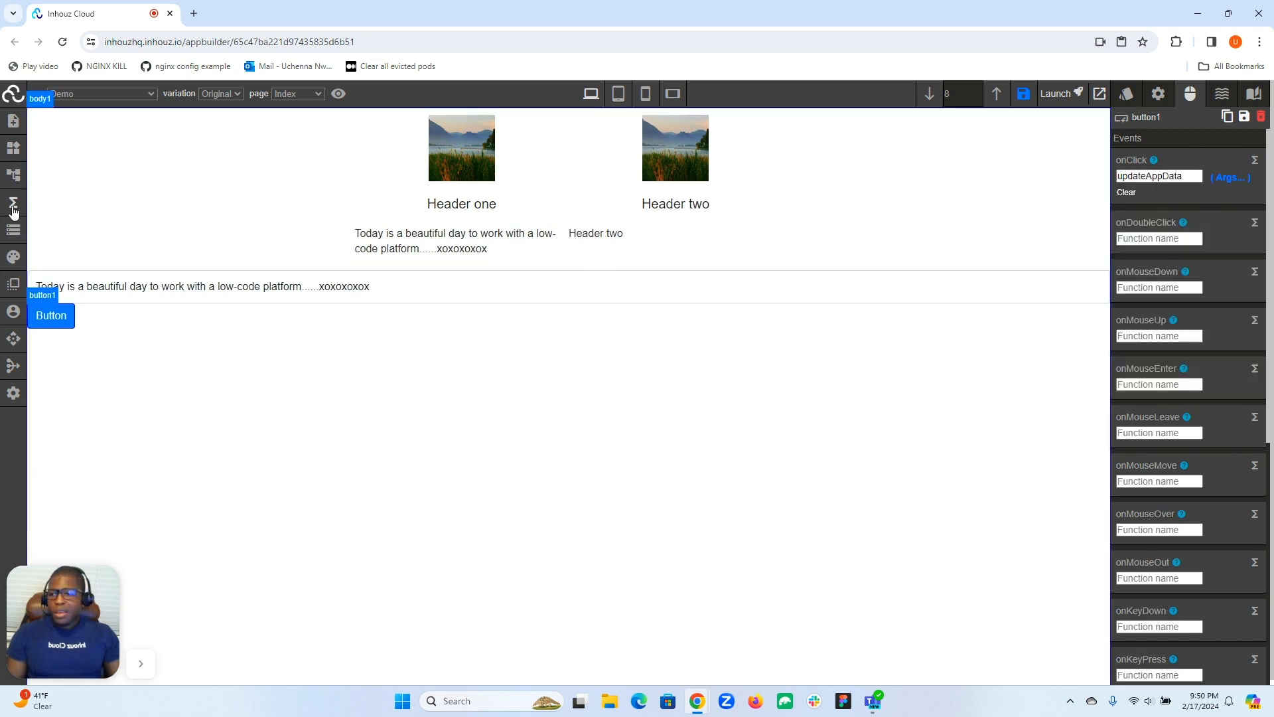
Step: Copy the paragraphText1 field name from the live app data and close the data view
click(13, 229)
double_click(113, 177)
right_click(115, 179)
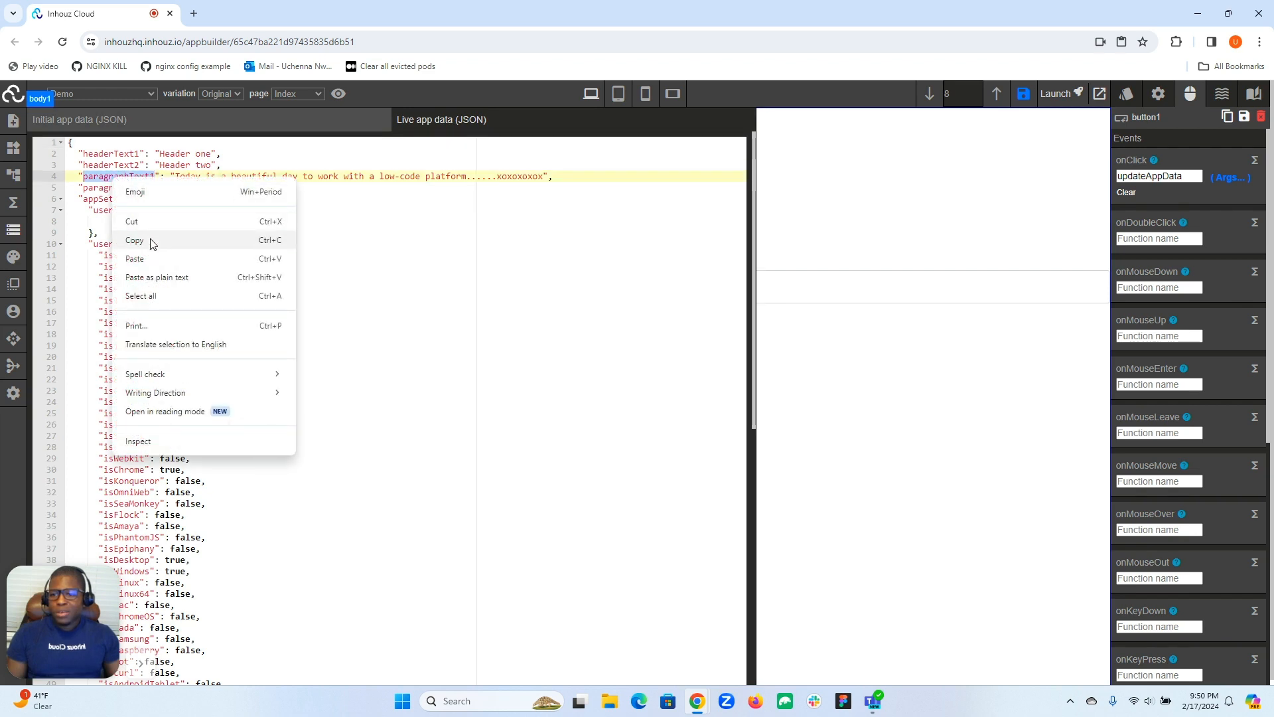
click(151, 242)
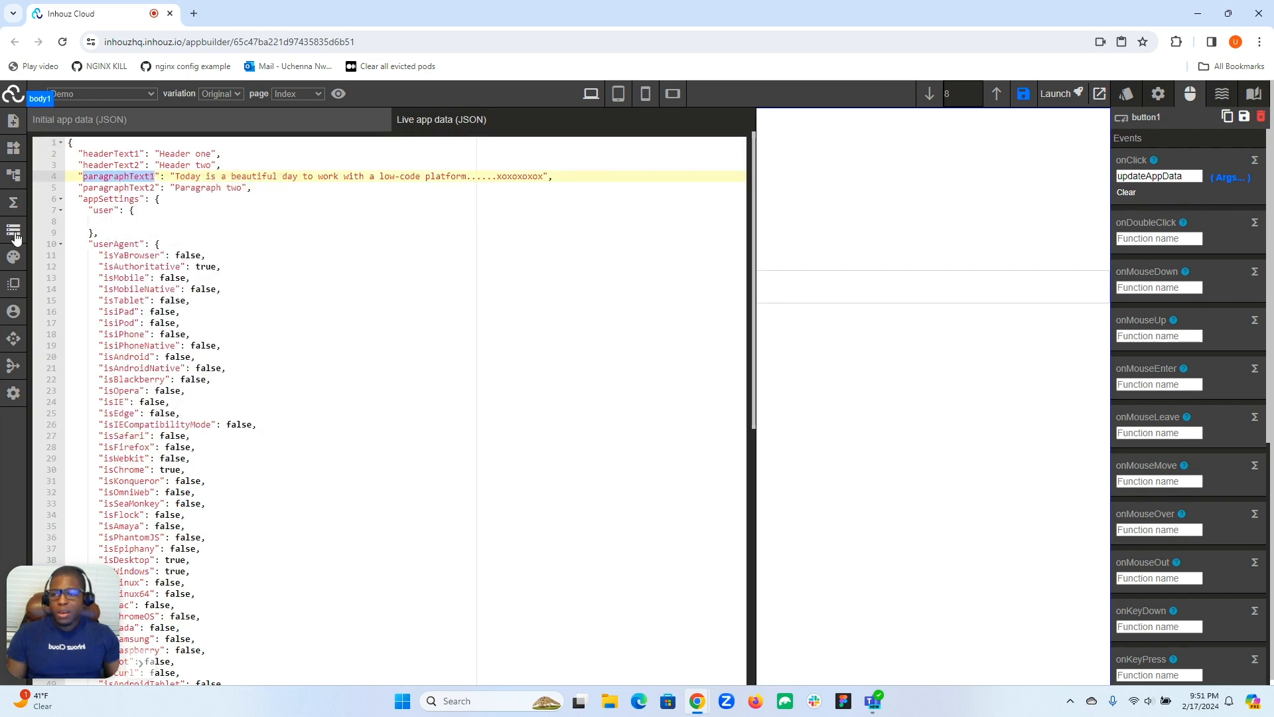
click(14, 232)
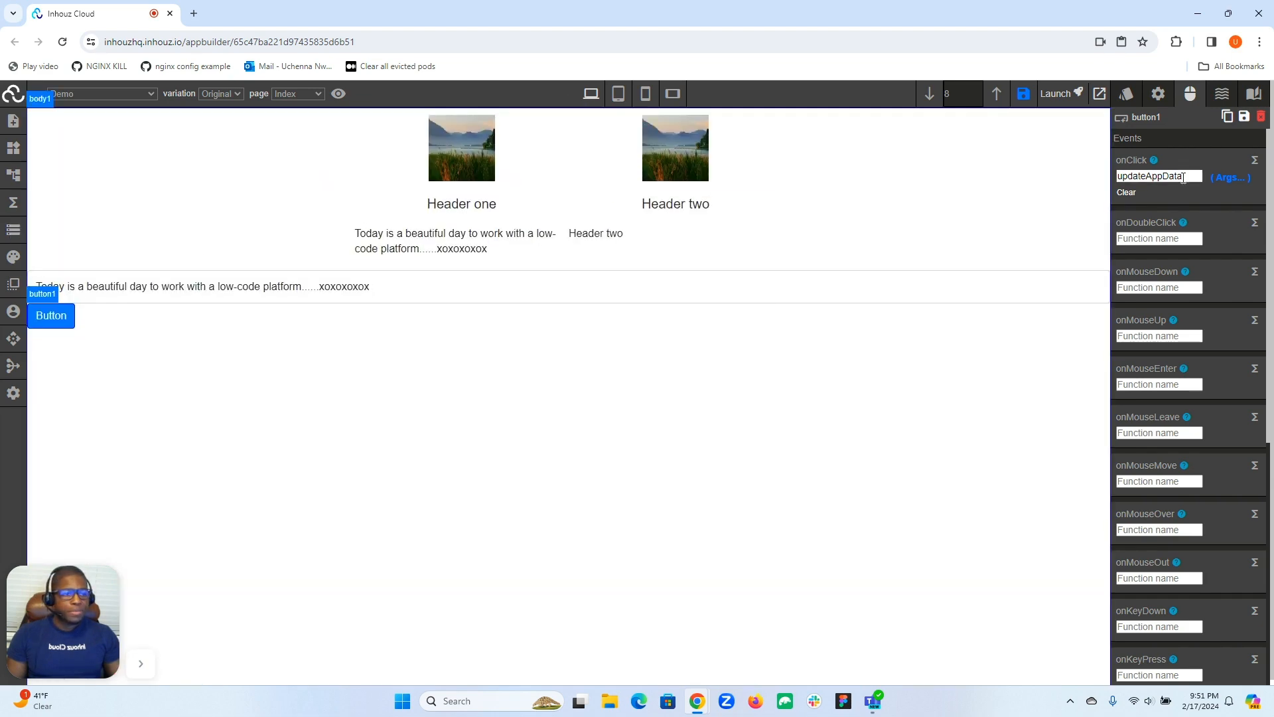
Step: Check which arguments the function assigned to the button's onClick event takes
click(1231, 177)
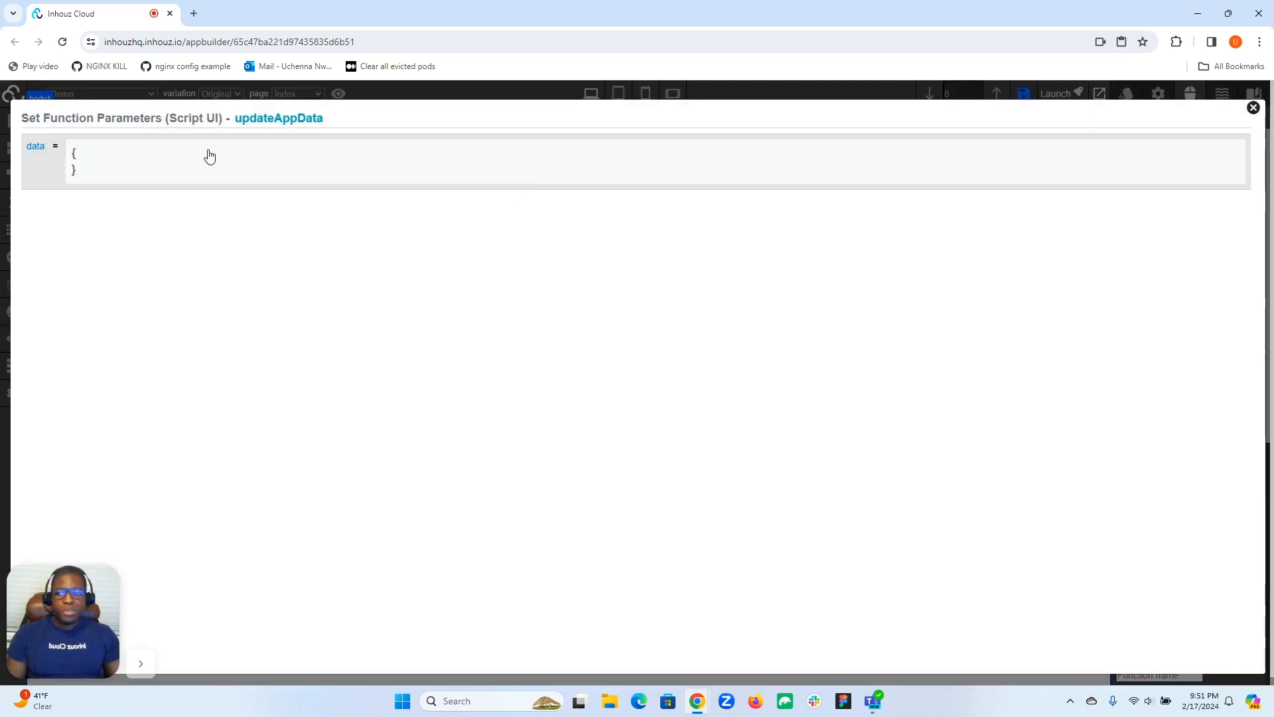
click(157, 160)
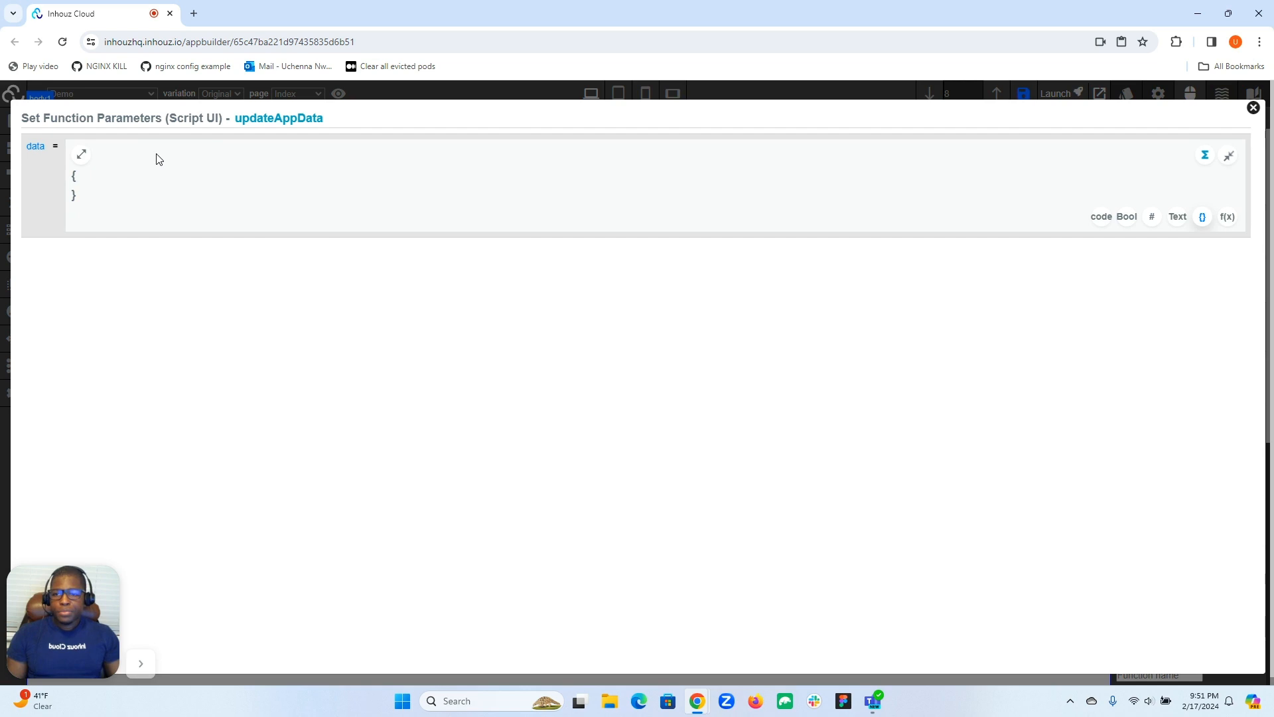
click(1252, 109)
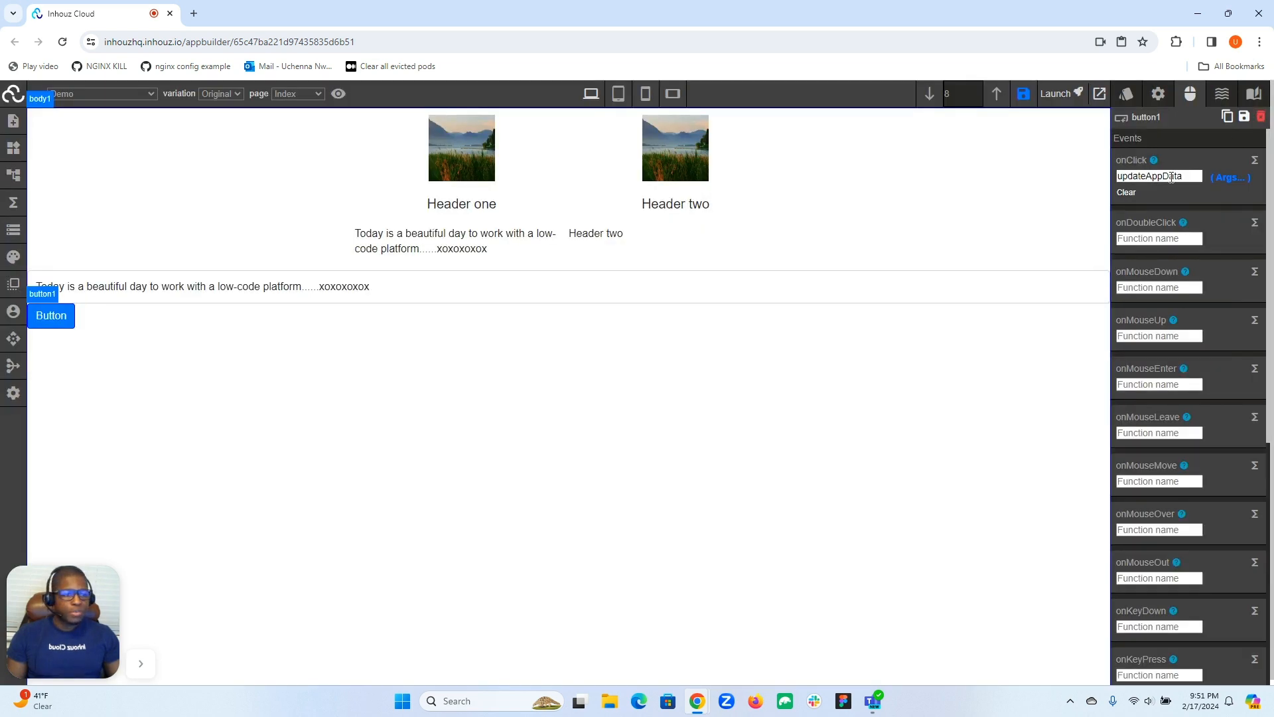
Step: Clear the button's onClick function and assign the last listed updateAppData function instead
click(1127, 192)
click(1173, 175)
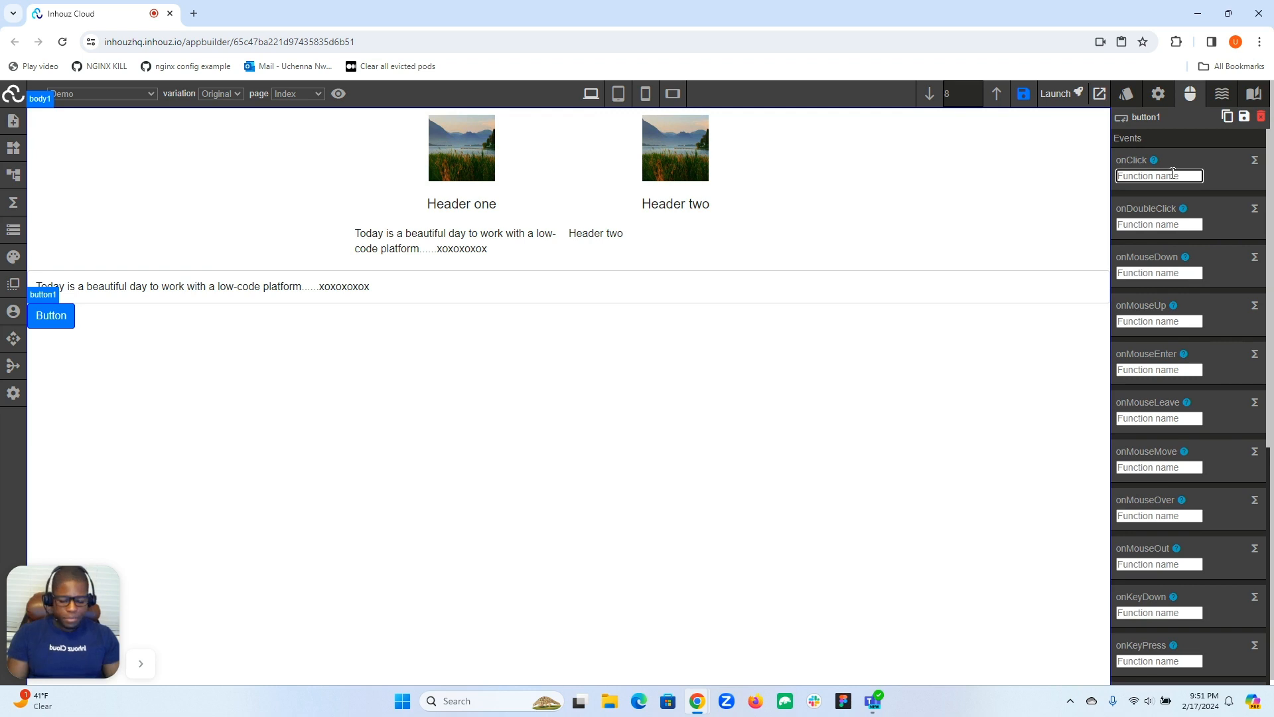
text(app)
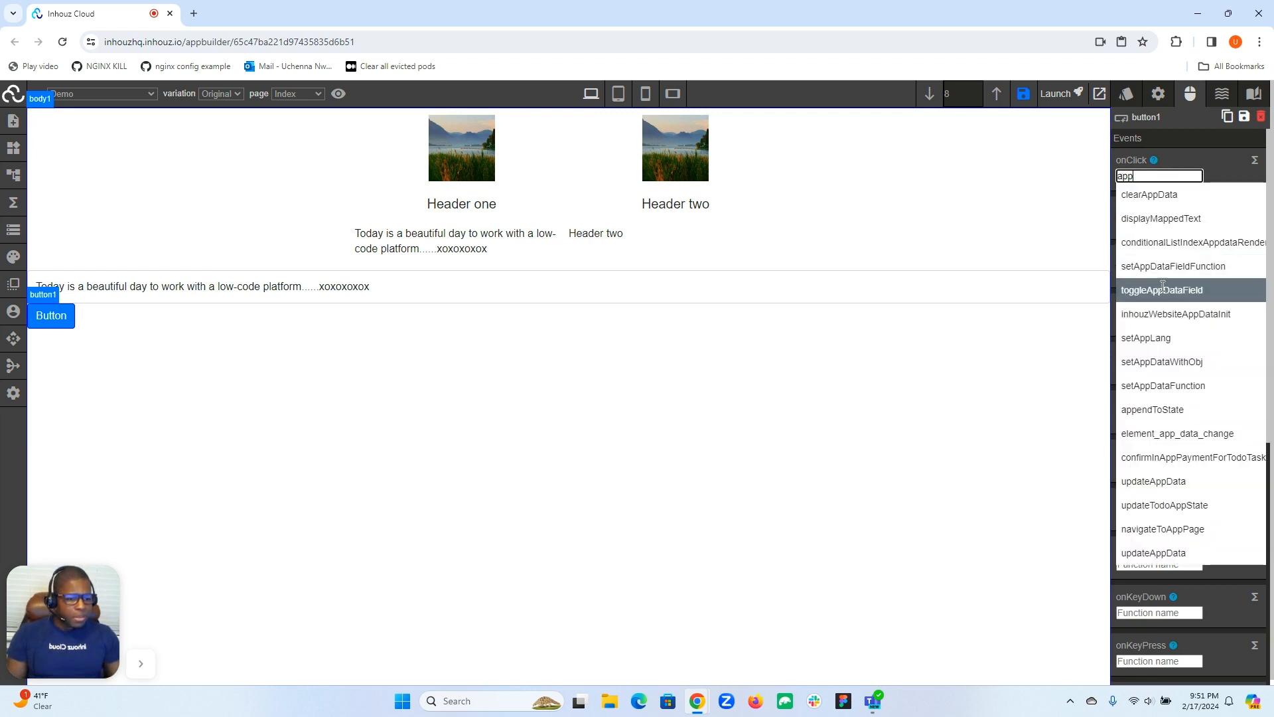
scroll(1162, 458, down, 1)
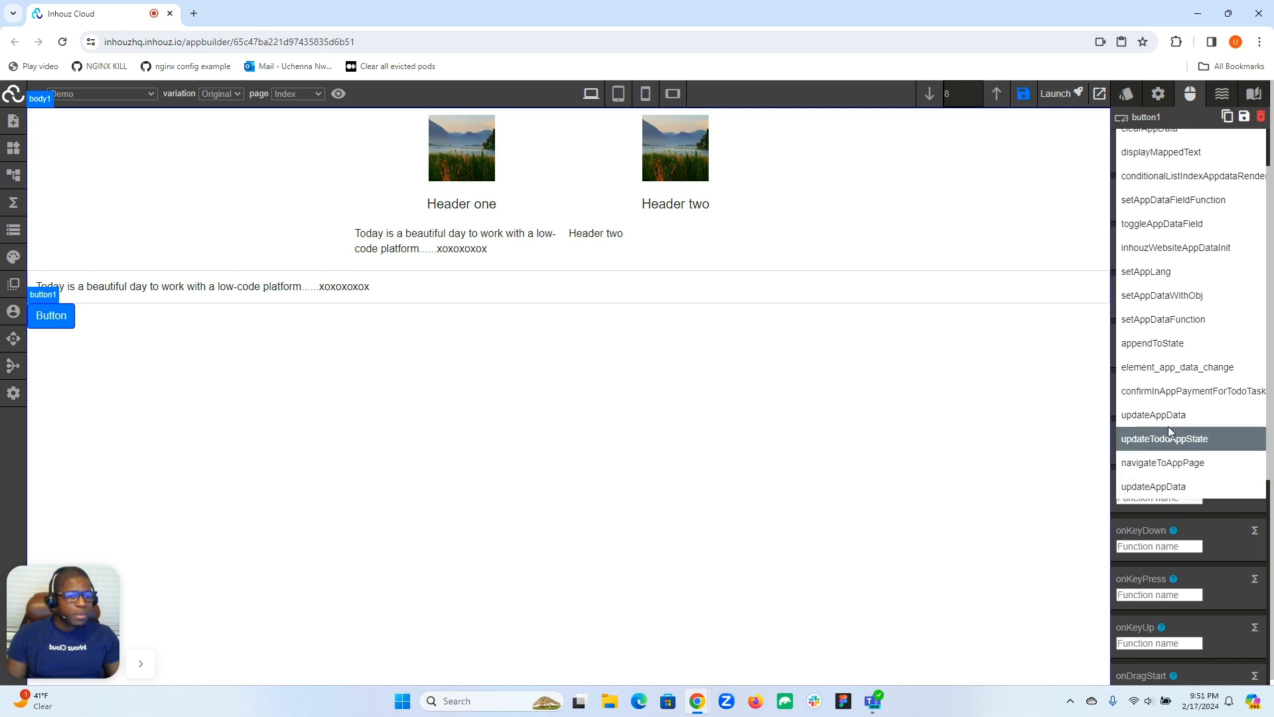
scroll(1170, 428, up, 1)
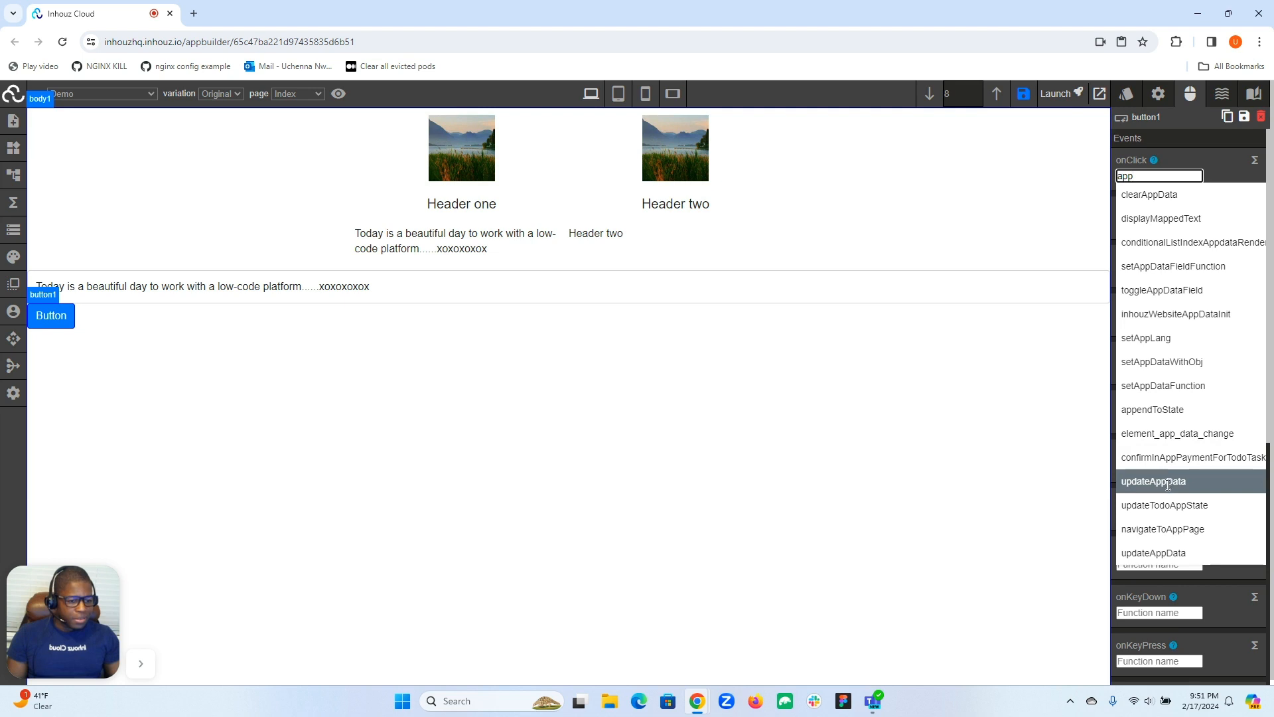
click(1167, 552)
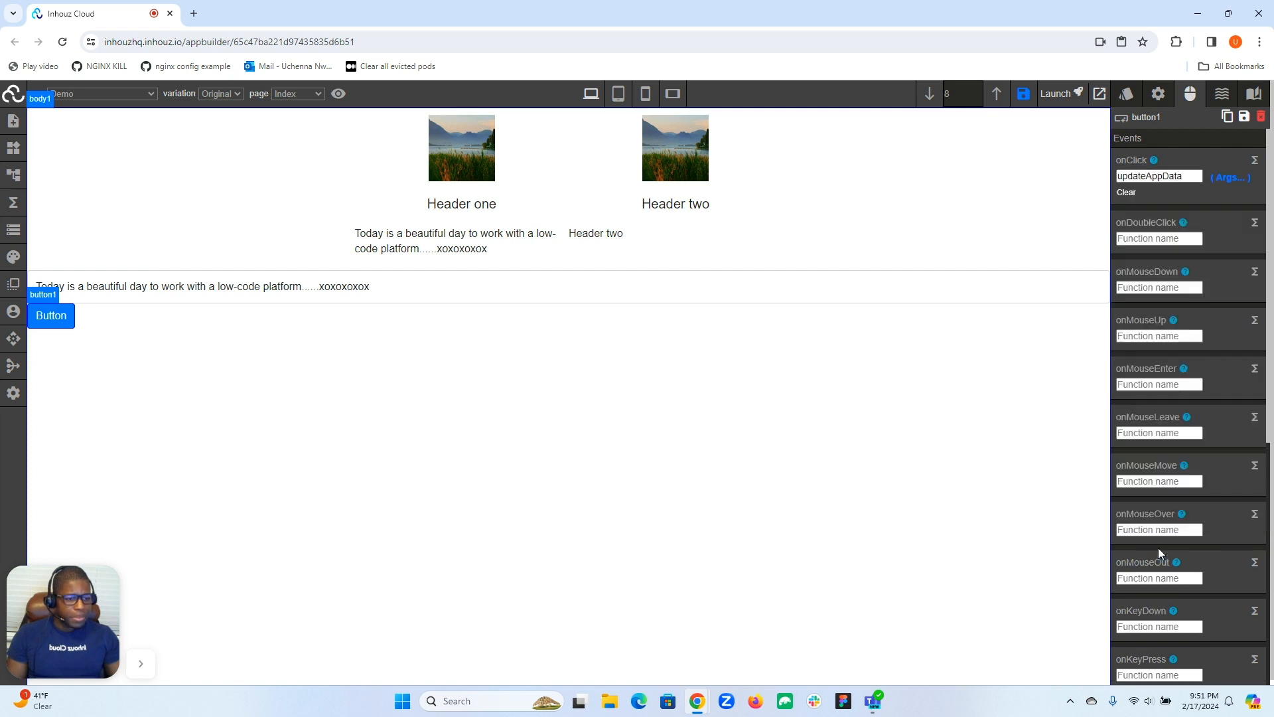
Step: Set the field argument of the button's onClick function to the copied text paragraphText1
click(1225, 178)
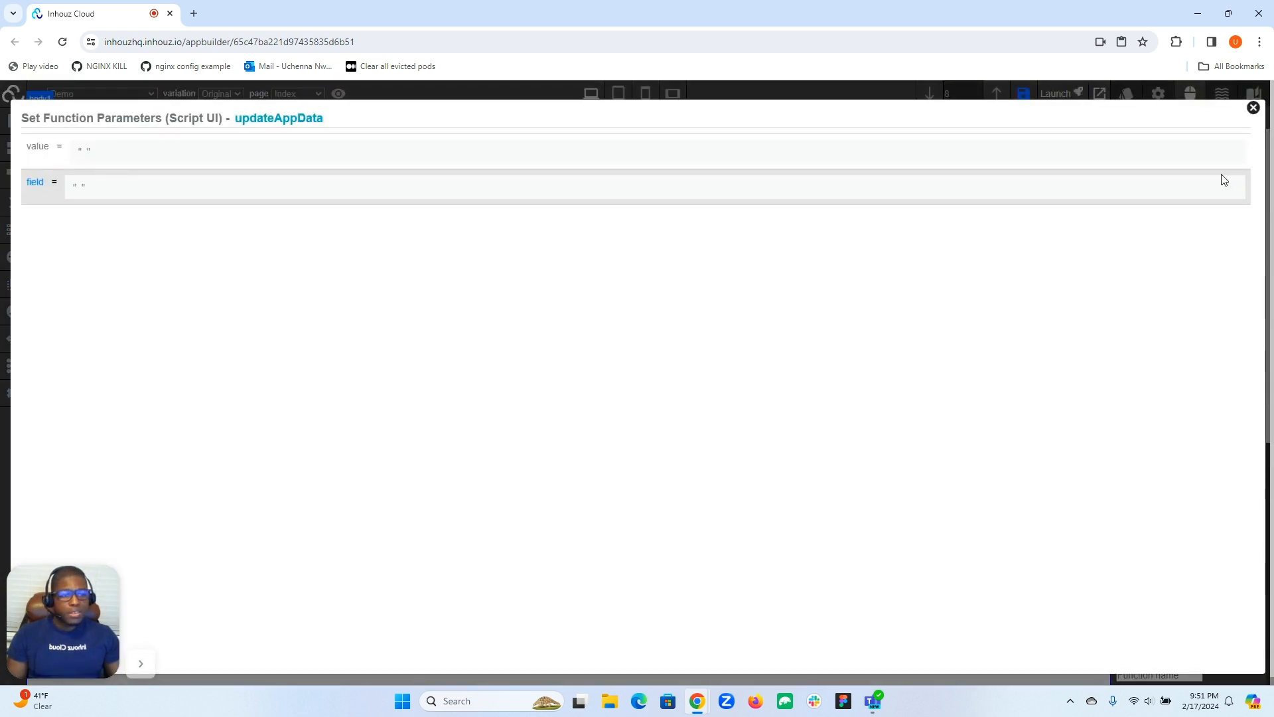
click(75, 196)
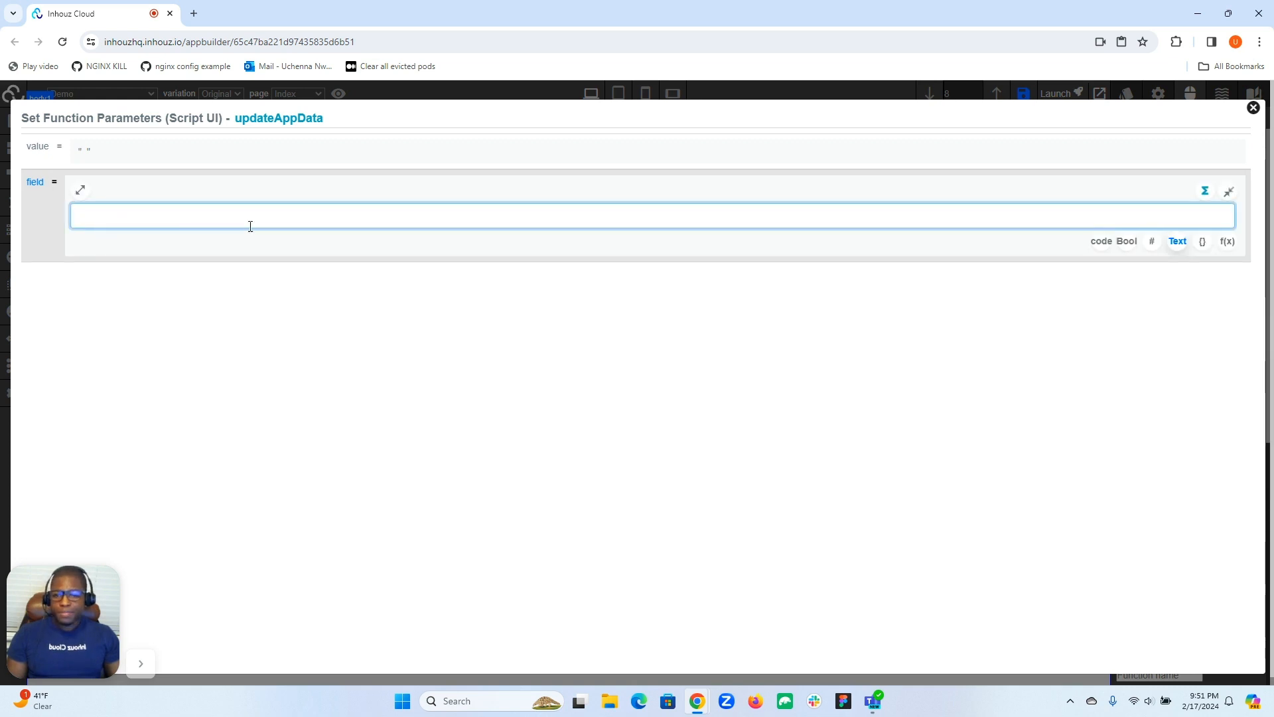
key(ctrl+v)
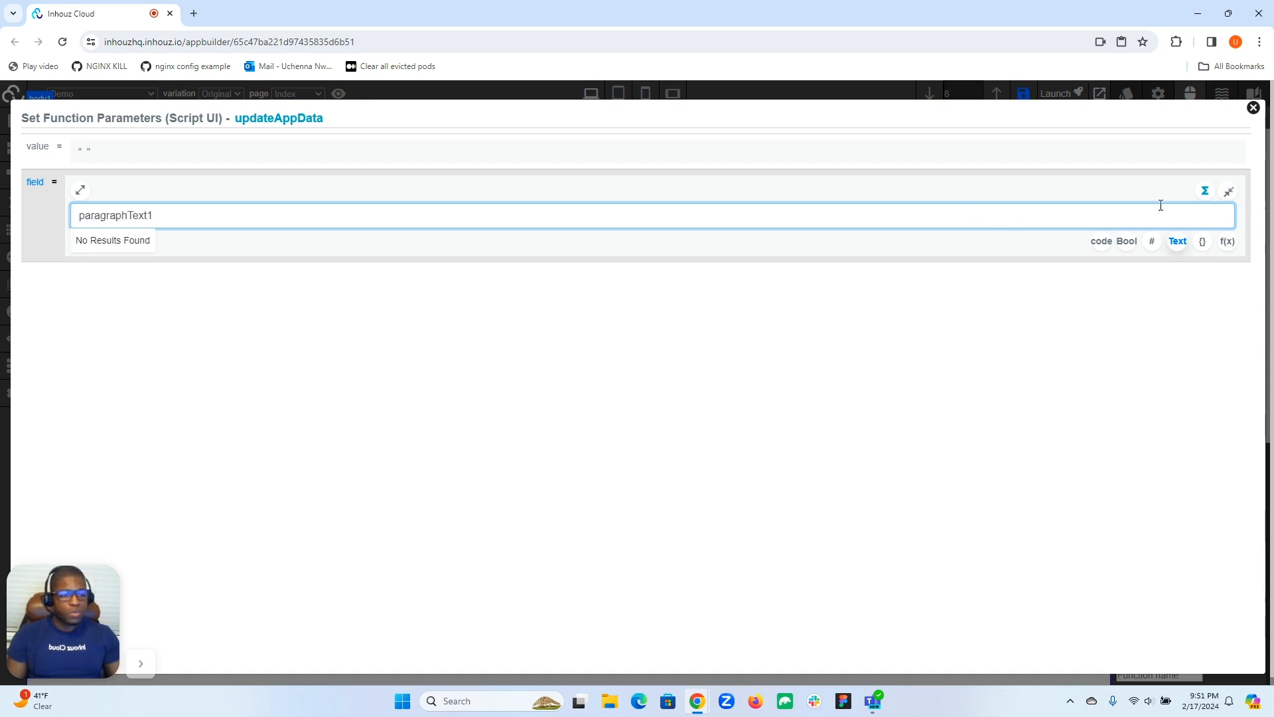
click(1228, 191)
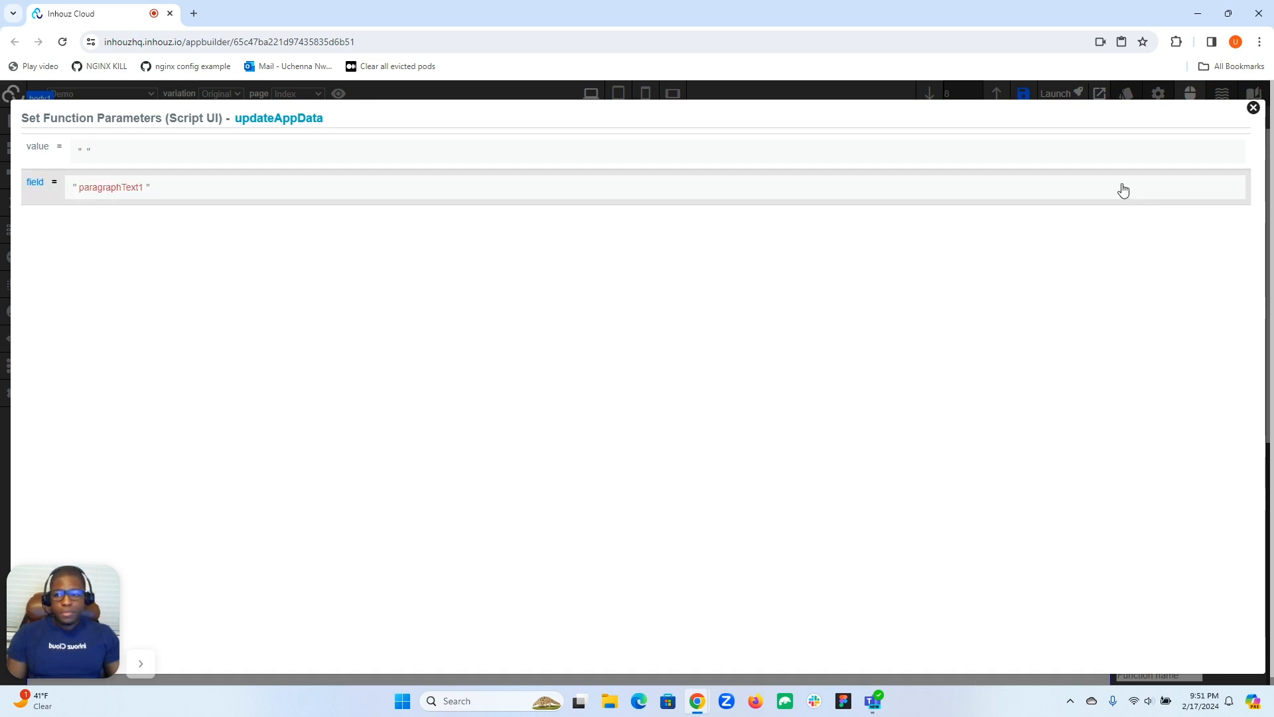
Step: Set the value argument to the code expression Math.random() and close the function parameters
click(101, 152)
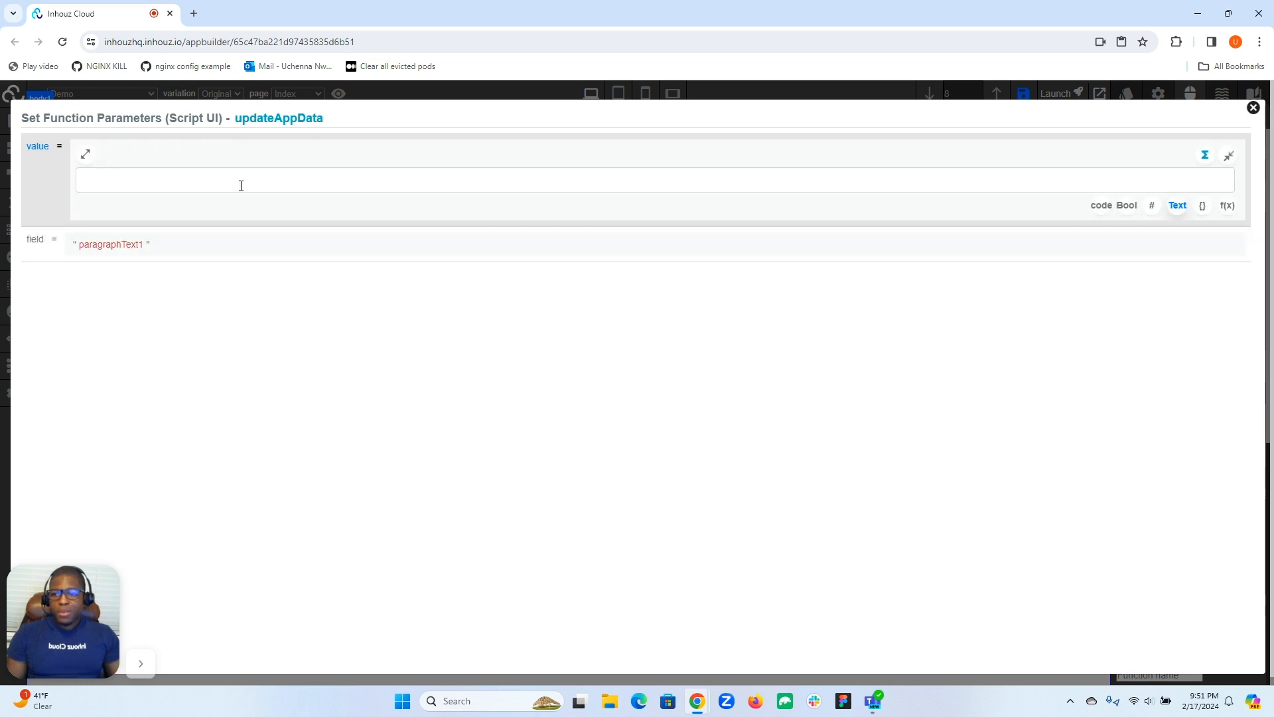
click(1099, 206)
click(628, 171)
text(Ma)
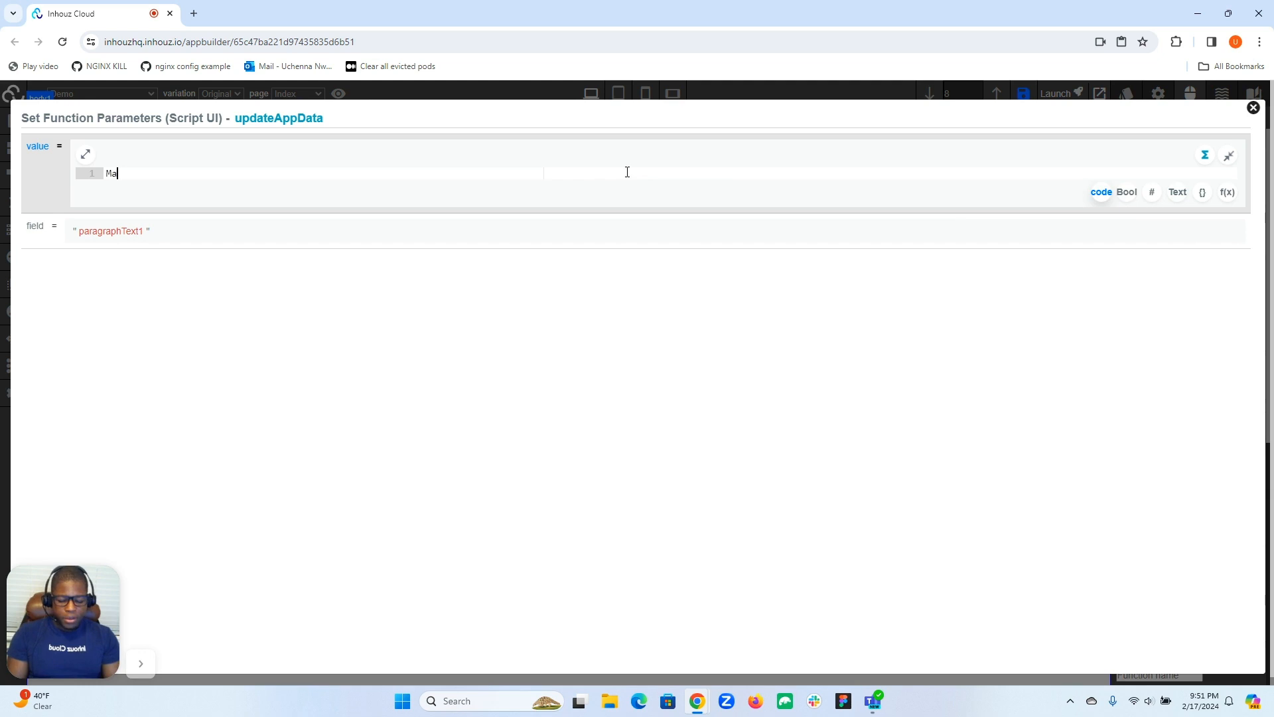
text(th.random())
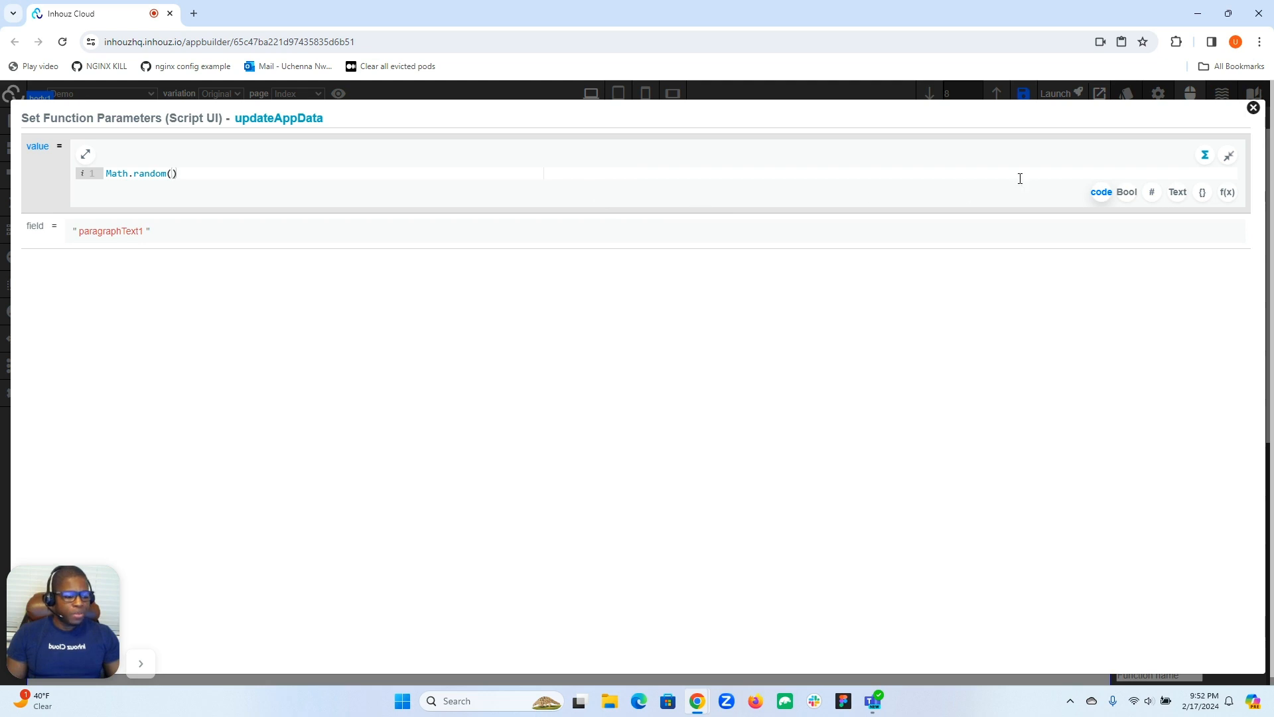
click(1253, 107)
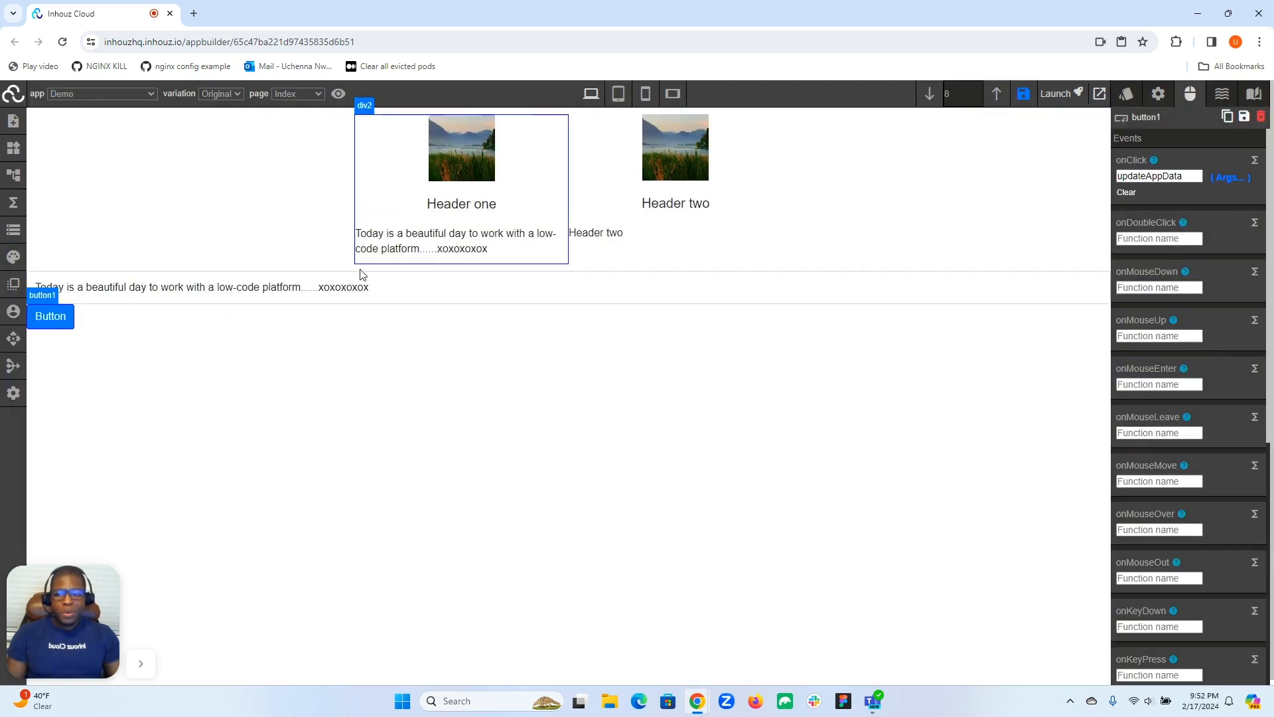
Step: Test the new button on the page several times to update the paragraph text with random values
click(73, 322)
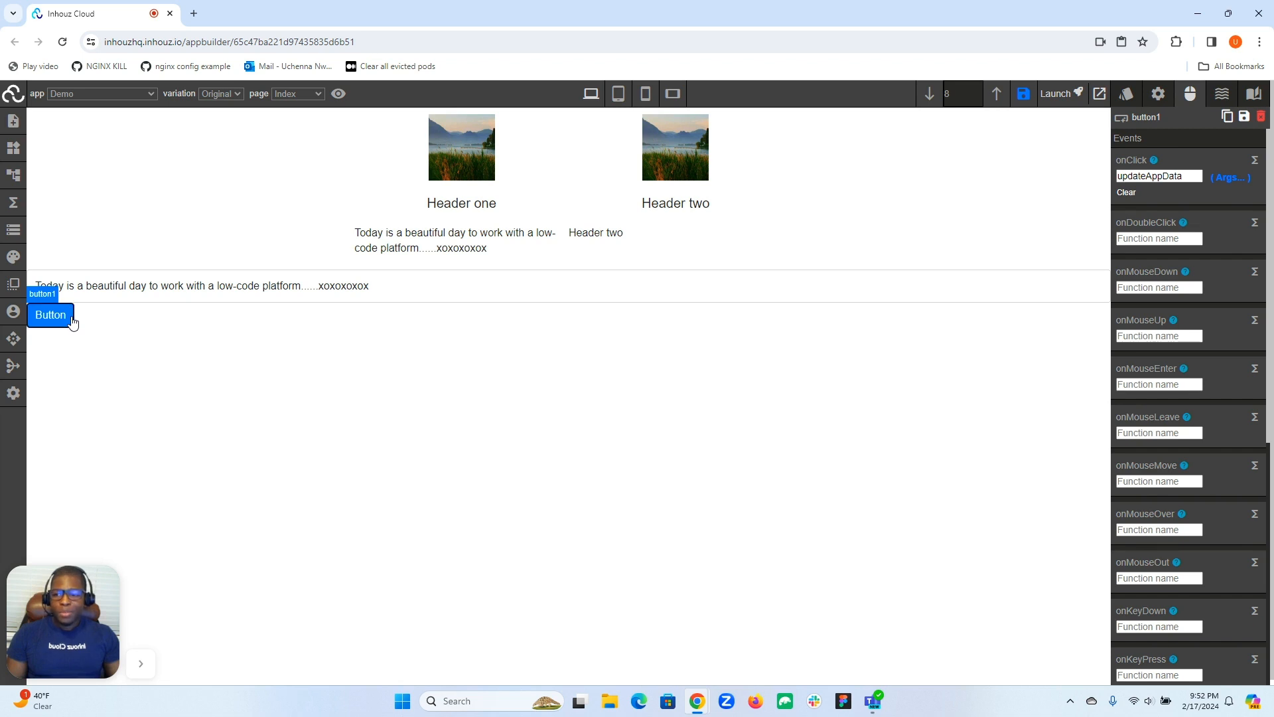
click(71, 307)
click(71, 308)
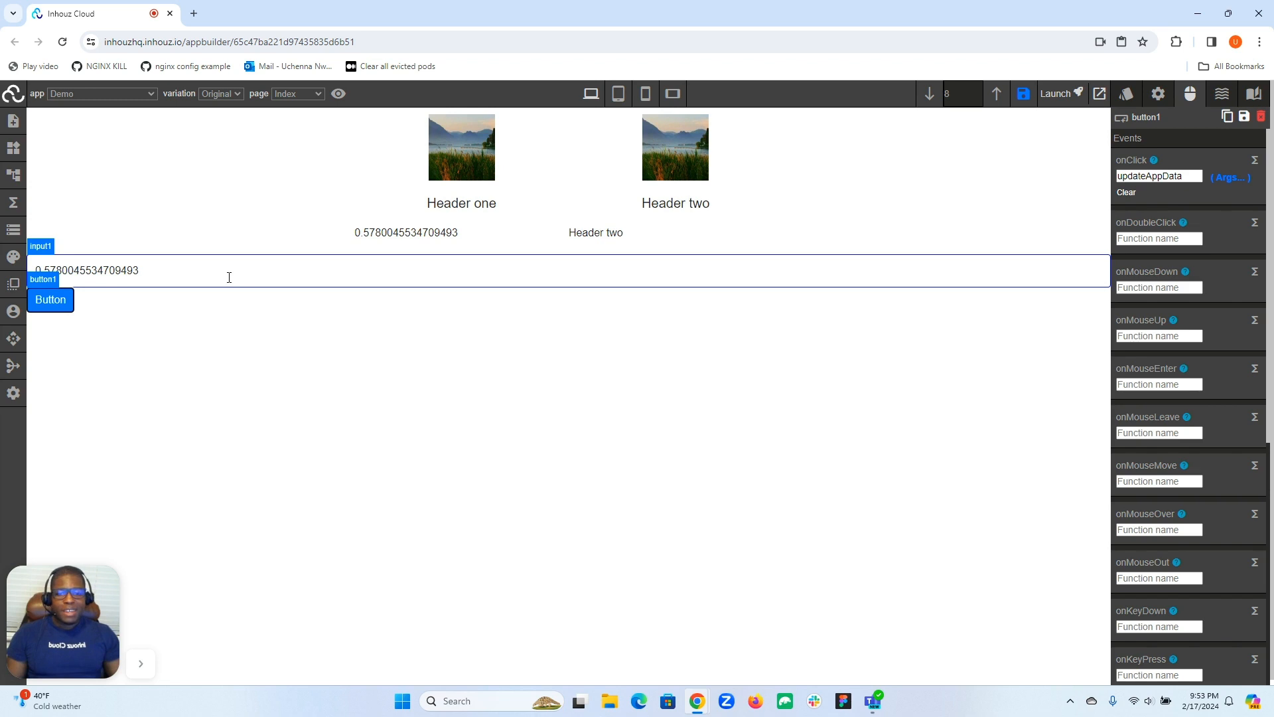
click(70, 302)
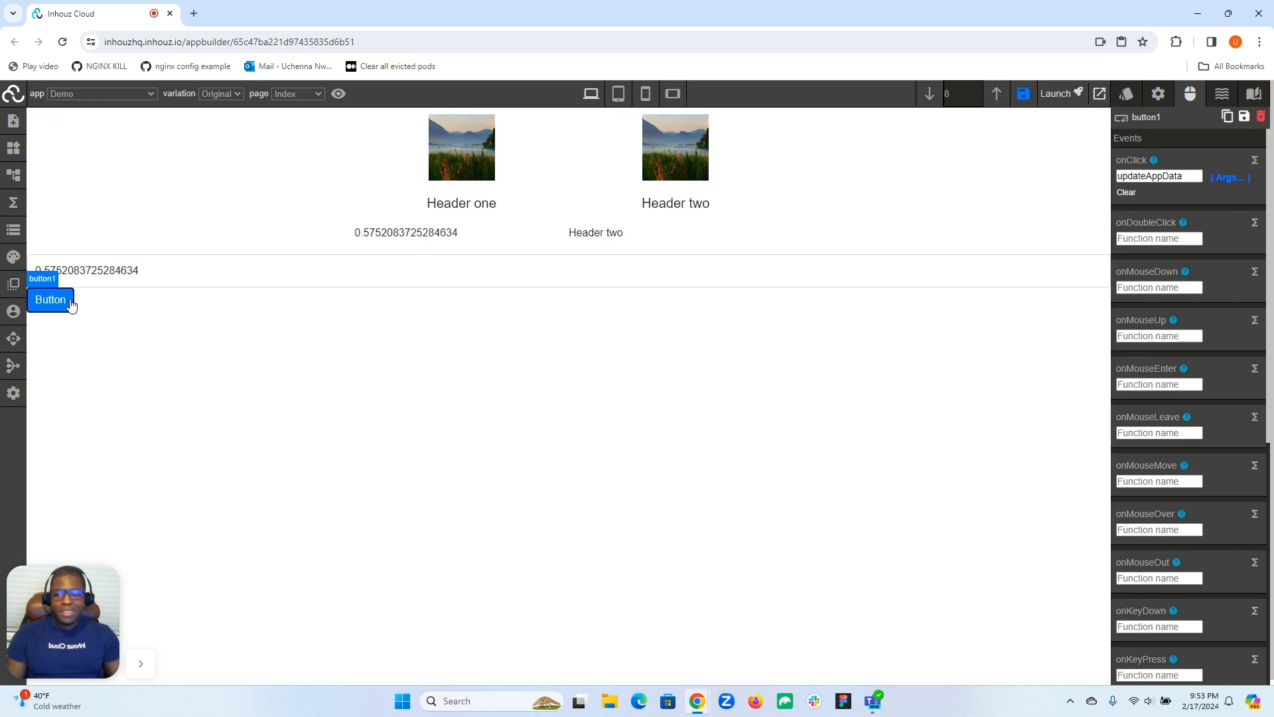